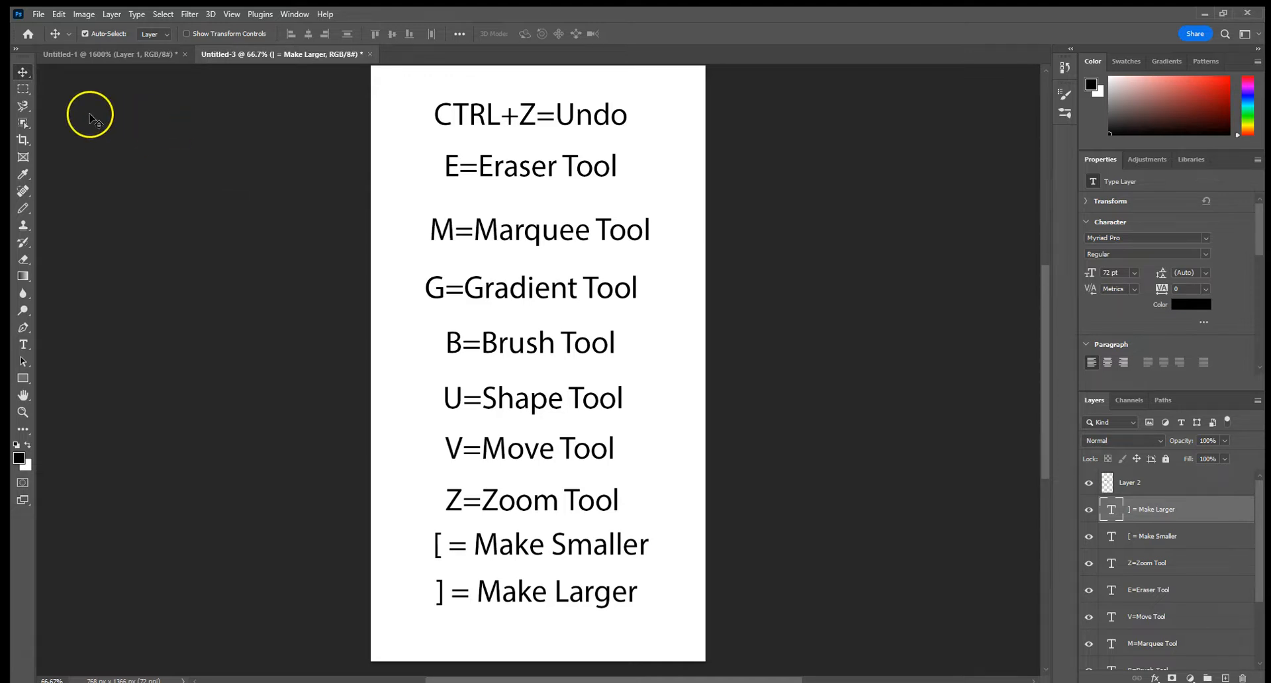
In the Untitled-1 document, draw a black diagonal line across the orange canvas with the Pencil tool and undo it
{"action": "left_click", "coordinate": [124, 53]}
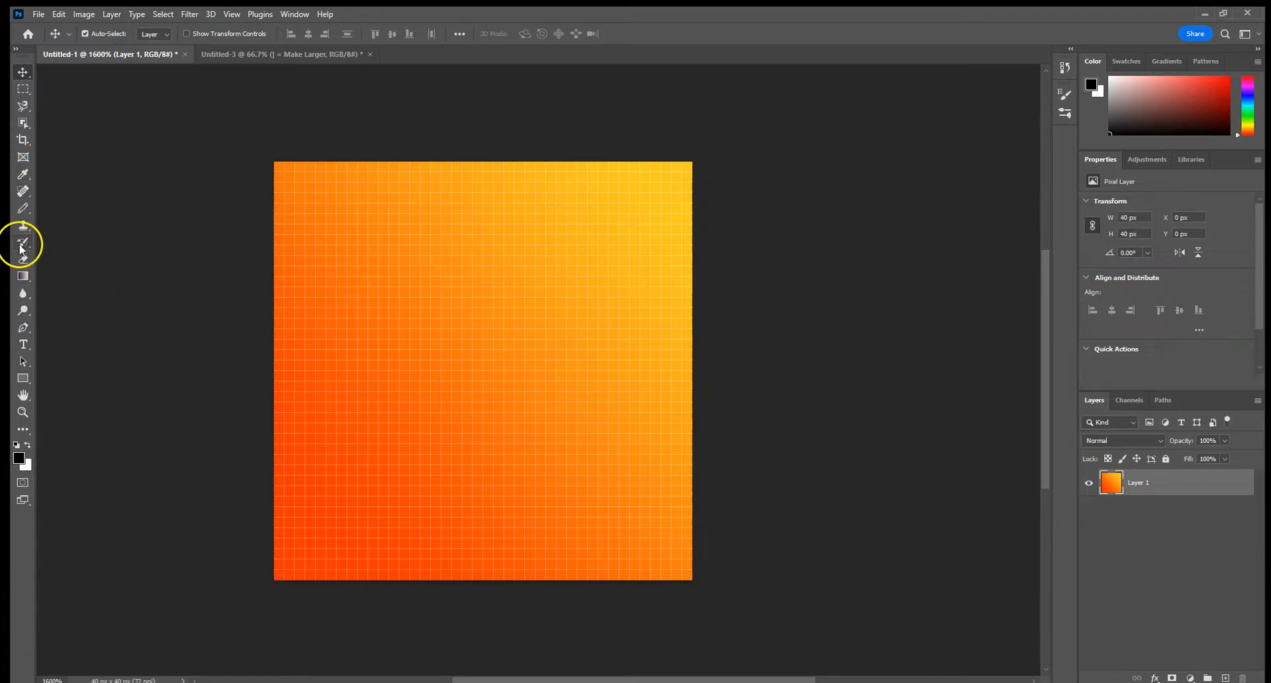
{"action": "left_click", "coordinate": [23, 207]}
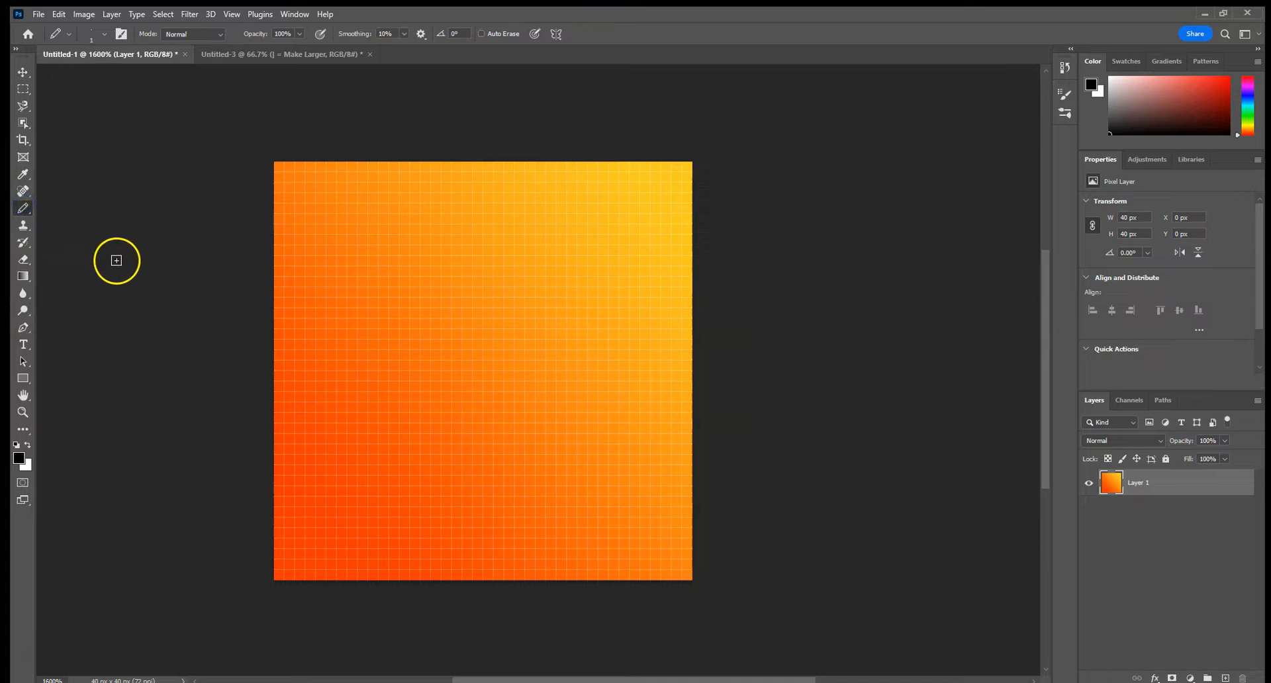
{"action": "mouse_move", "coordinate": [373, 282]}
{"action": "left_mouse_down"}
{"action": "mouse_move", "coordinate": [455, 327]}
{"action": "mouse_move", "coordinate": [576, 446]}
{"action": "mouse_move", "coordinate": [619, 450]}
{"action": "left_mouse_up"}
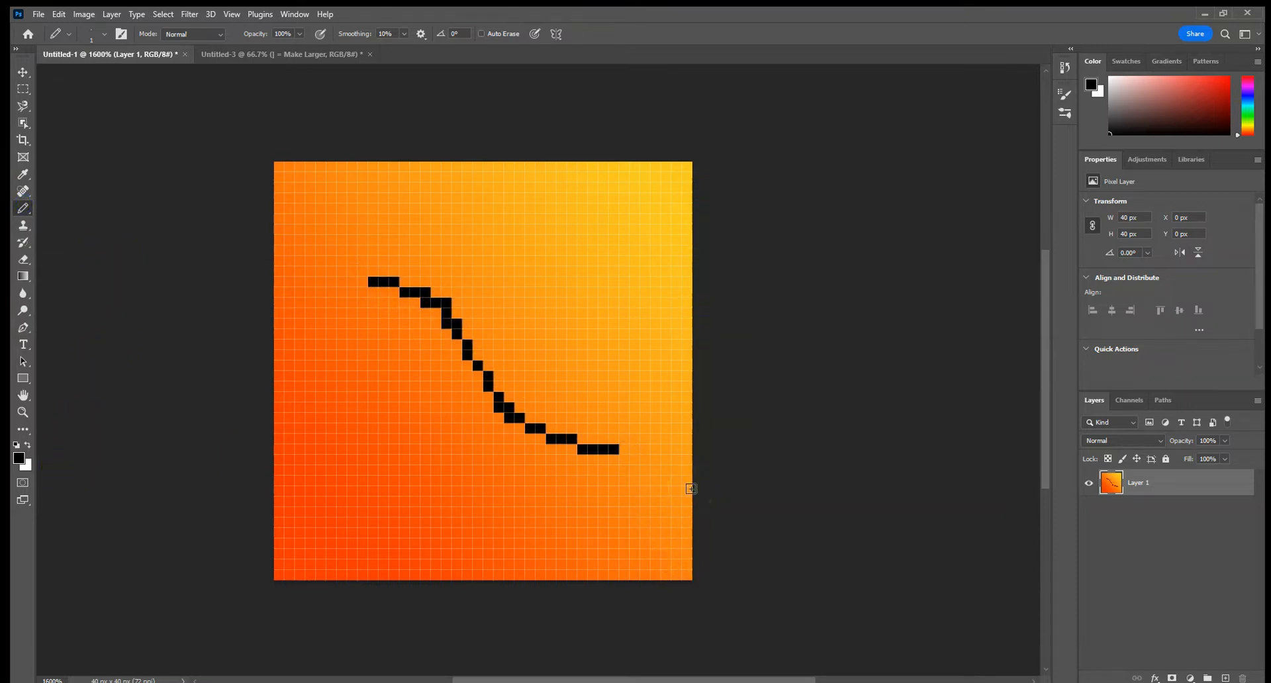
{"action": "key", "text": "ctrl+z"}
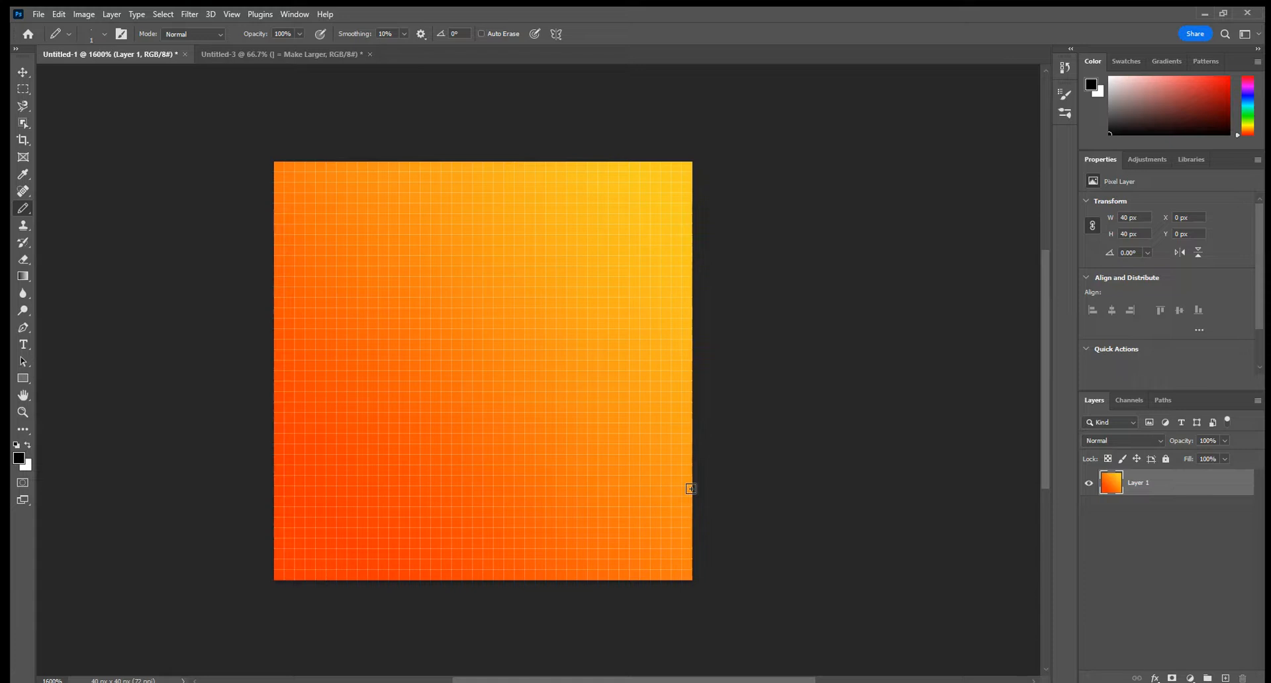
Check the shortcut list in Untitled-3, return to Untitled-1, and draw a curved black pencil line across the orange canvas
{"action": "left_click", "coordinate": [259, 54]}
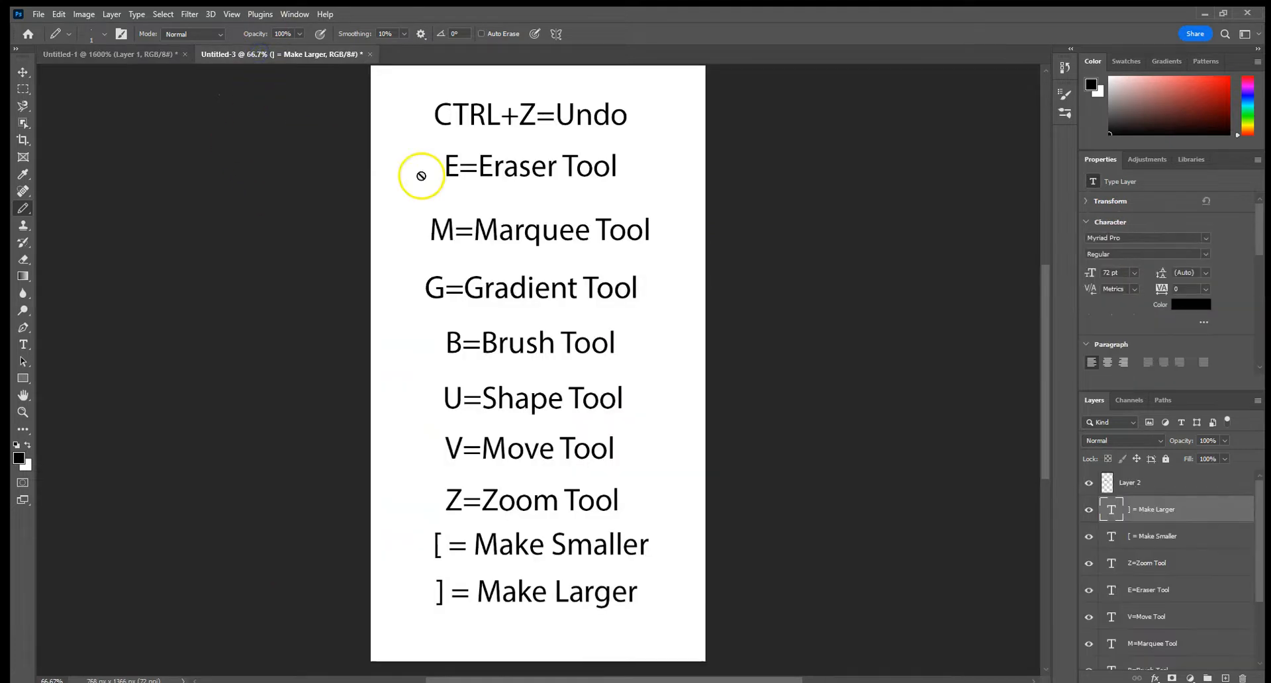
{"action": "left_click", "coordinate": [90, 55]}
{"action": "mouse_move", "coordinate": [335, 268]}
{"action": "left_mouse_down"}
{"action": "mouse_move", "coordinate": [561, 478]}
{"action": "mouse_move", "coordinate": [656, 439]}
{"action": "left_mouse_up"}
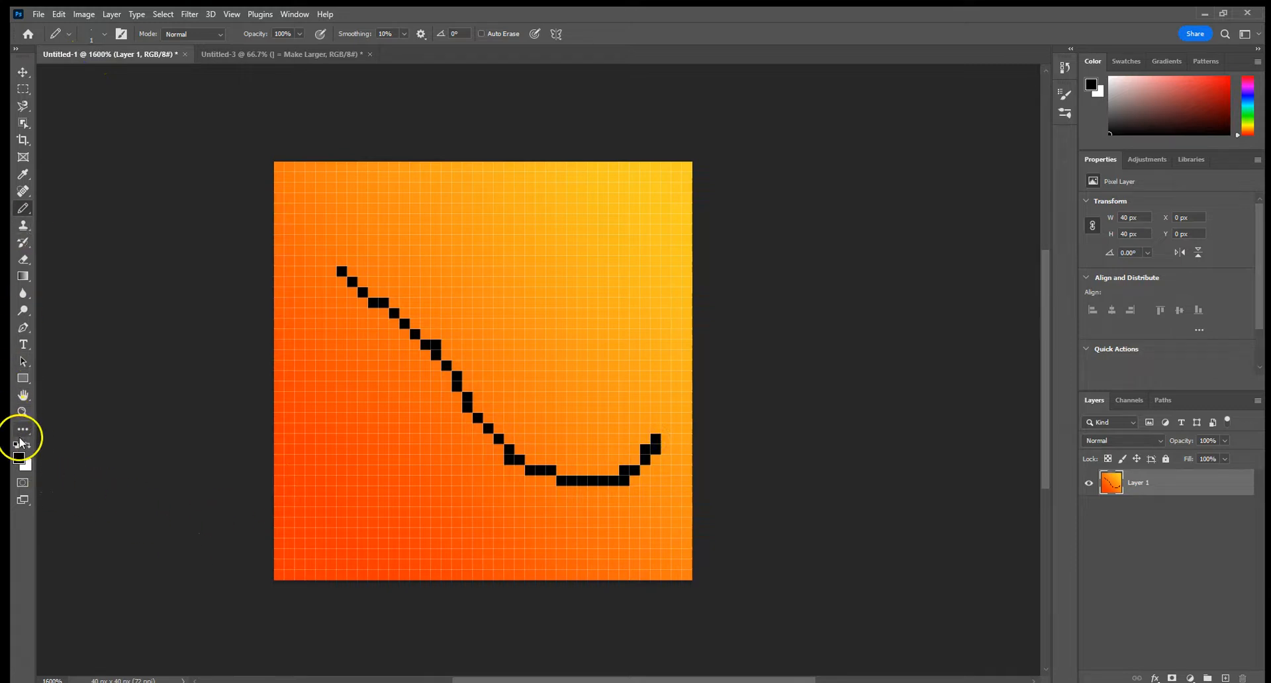
Erase along the curved pencil line with the Eraser tool, and undo both the erasing and the line
{"action": "left_click", "coordinate": [23, 260]}
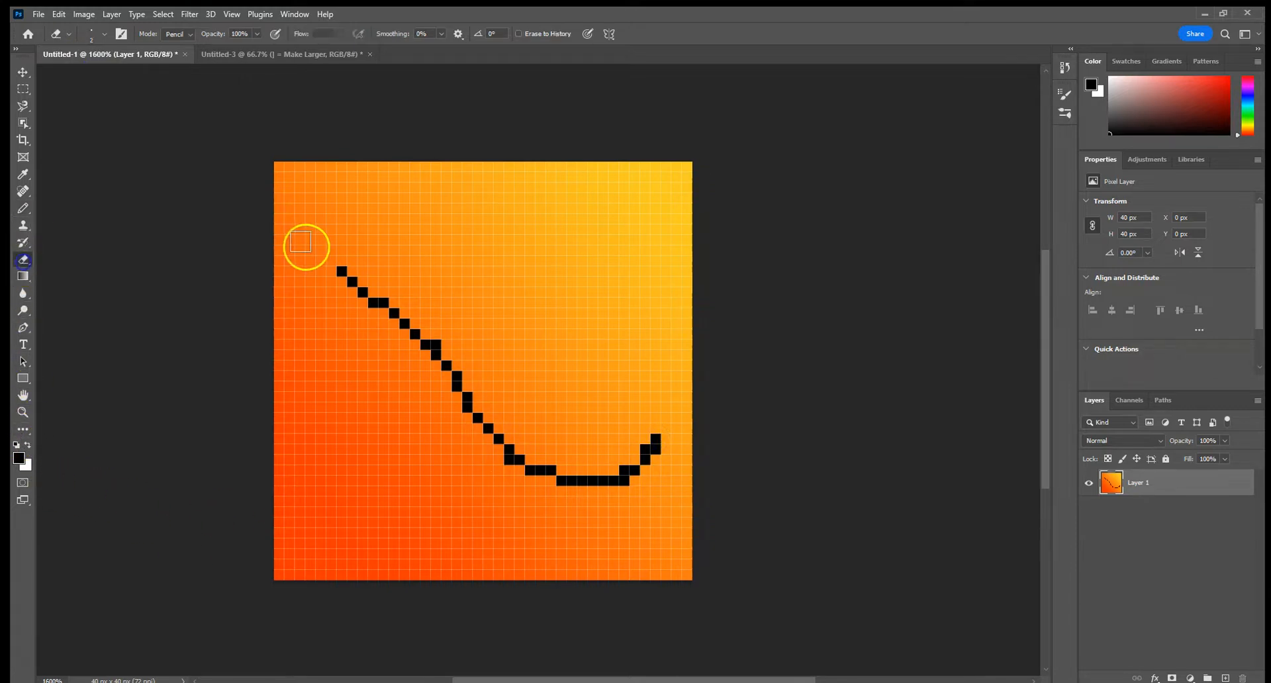
{"action": "mouse_move", "coordinate": [327, 264]}
{"action": "left_mouse_down"}
{"action": "mouse_move", "coordinate": [407, 329]}
{"action": "mouse_move", "coordinate": [530, 473]}
{"action": "mouse_move", "coordinate": [581, 490]}
{"action": "mouse_move", "coordinate": [662, 471]}
{"action": "left_mouse_up"}
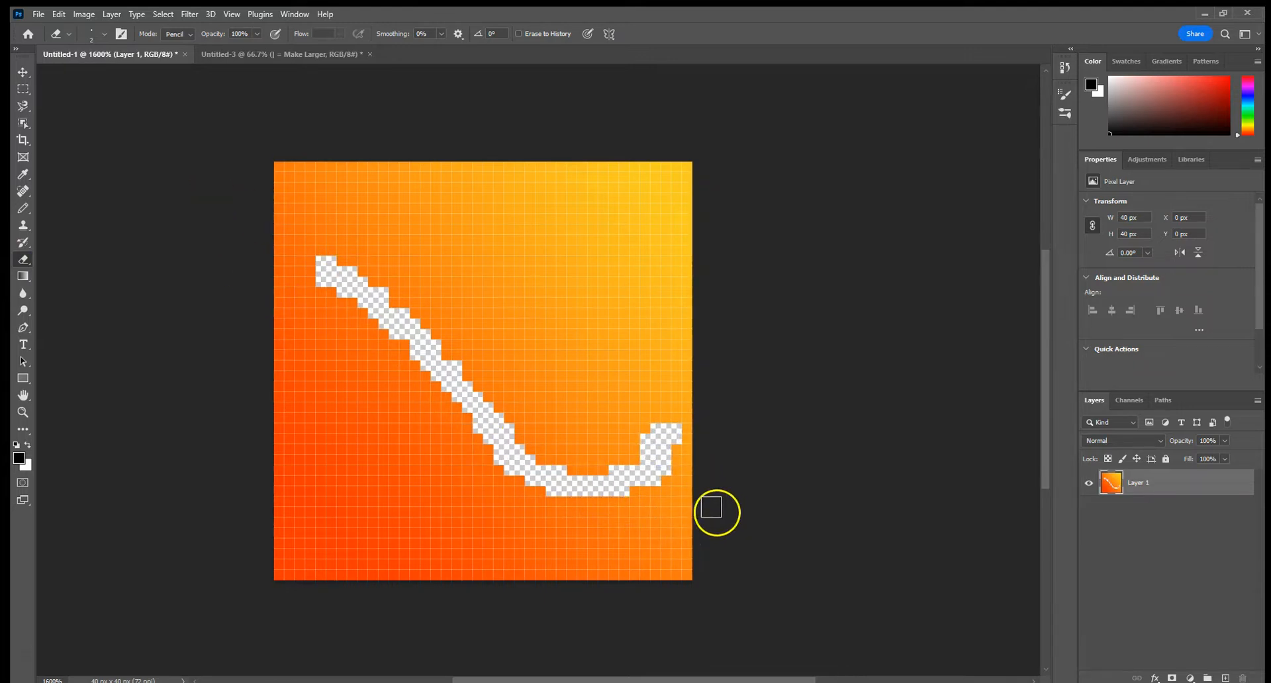
{"action": "left_click_drag", "start_coordinate": [354, 273], "coordinate": [347, 293]}
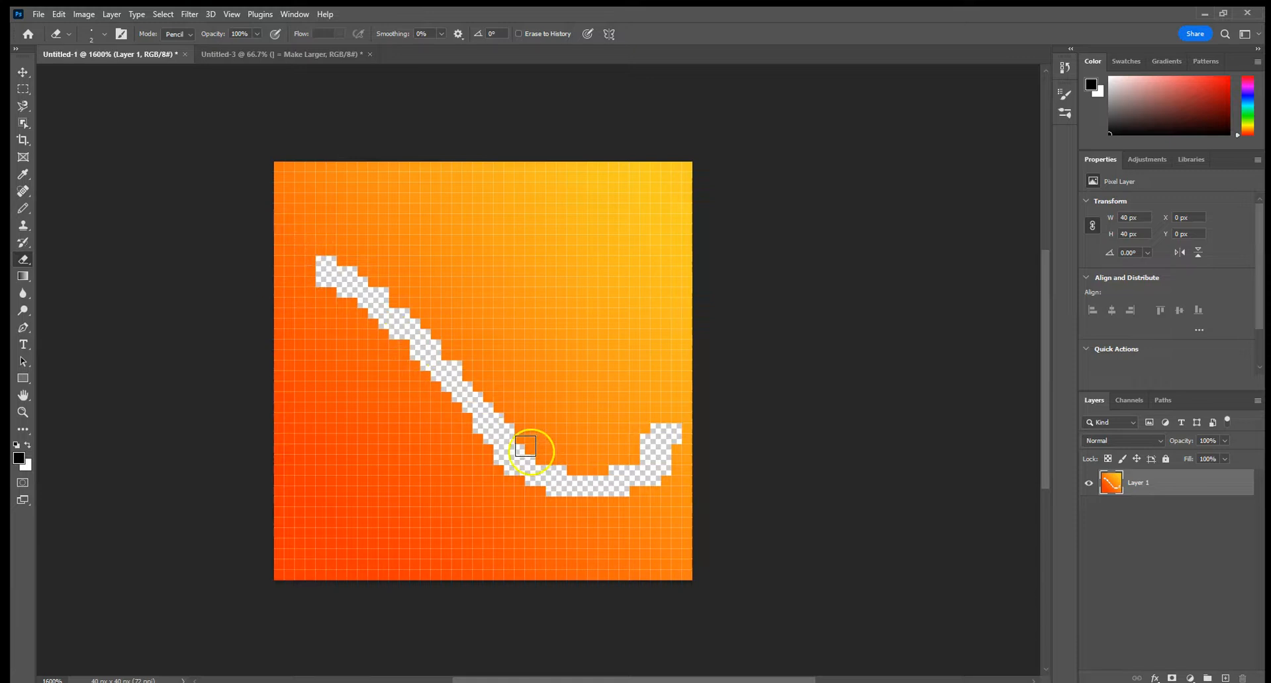
{"action": "key", "text": "ctrl+z"}
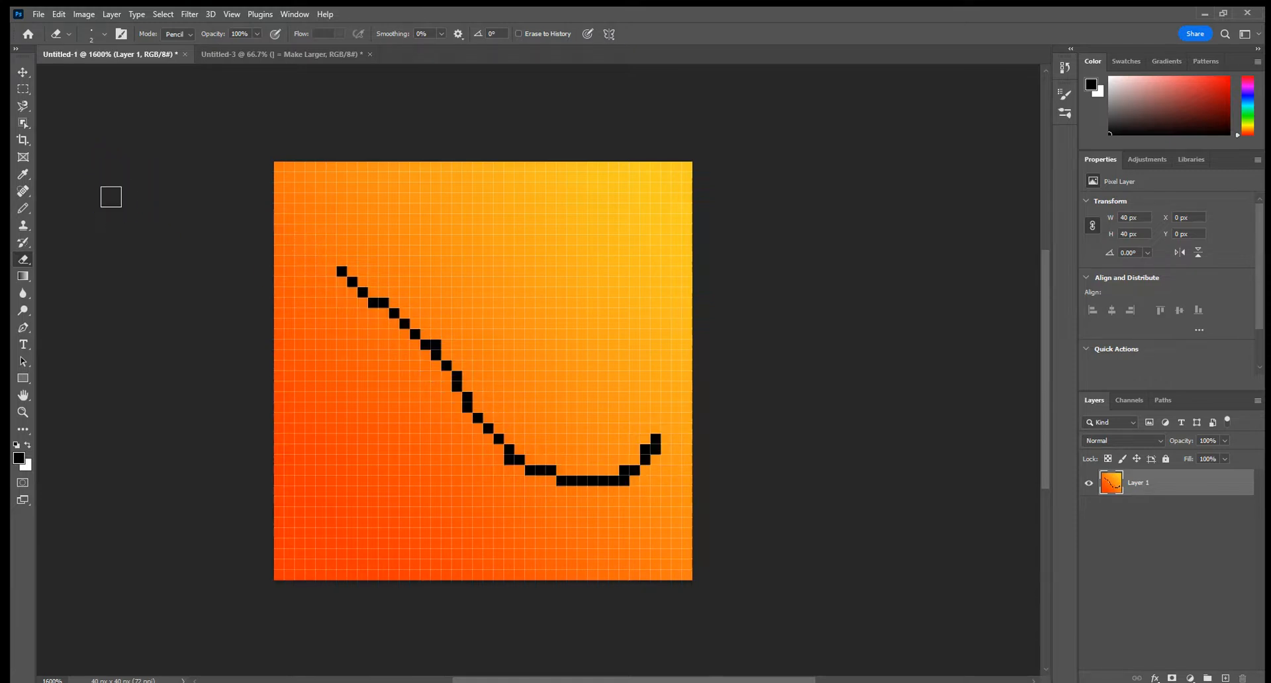
{"action": "key", "text": "ctrl+z"}
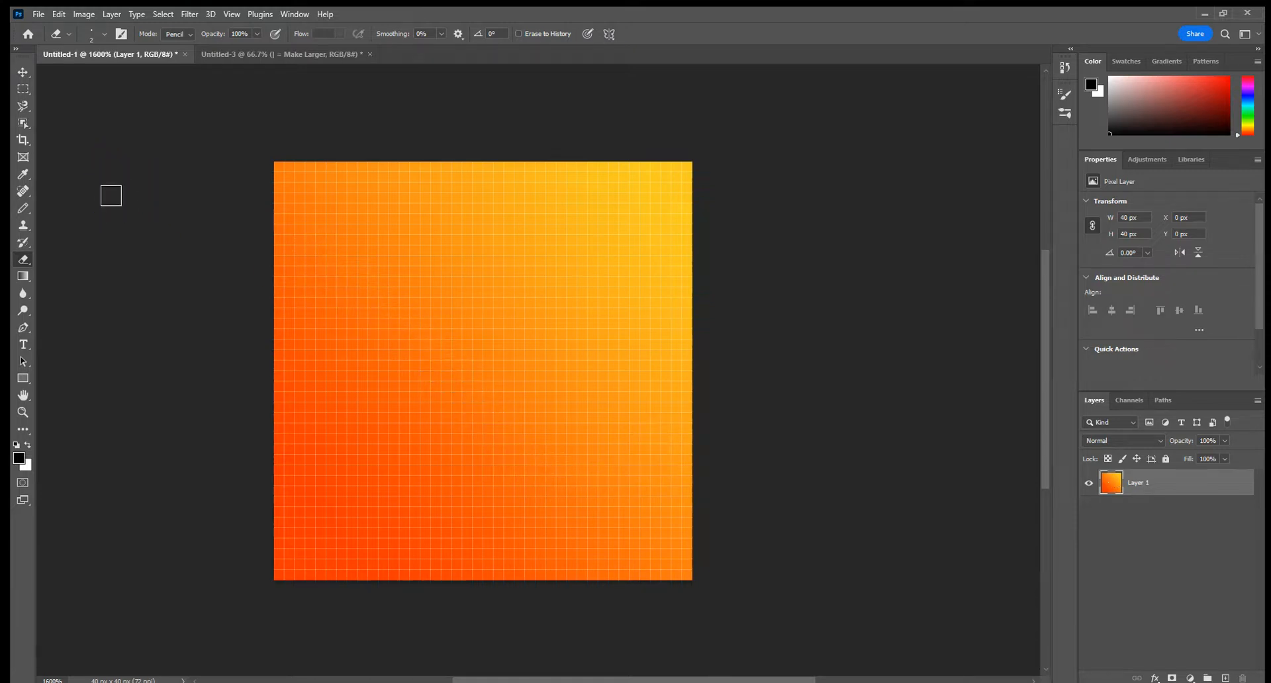
Select an area of about 20 by 21 px in the middle of the canvas with the Rectangular Marquee tool, and deselect it
{"action": "left_click", "coordinate": [242, 56]}
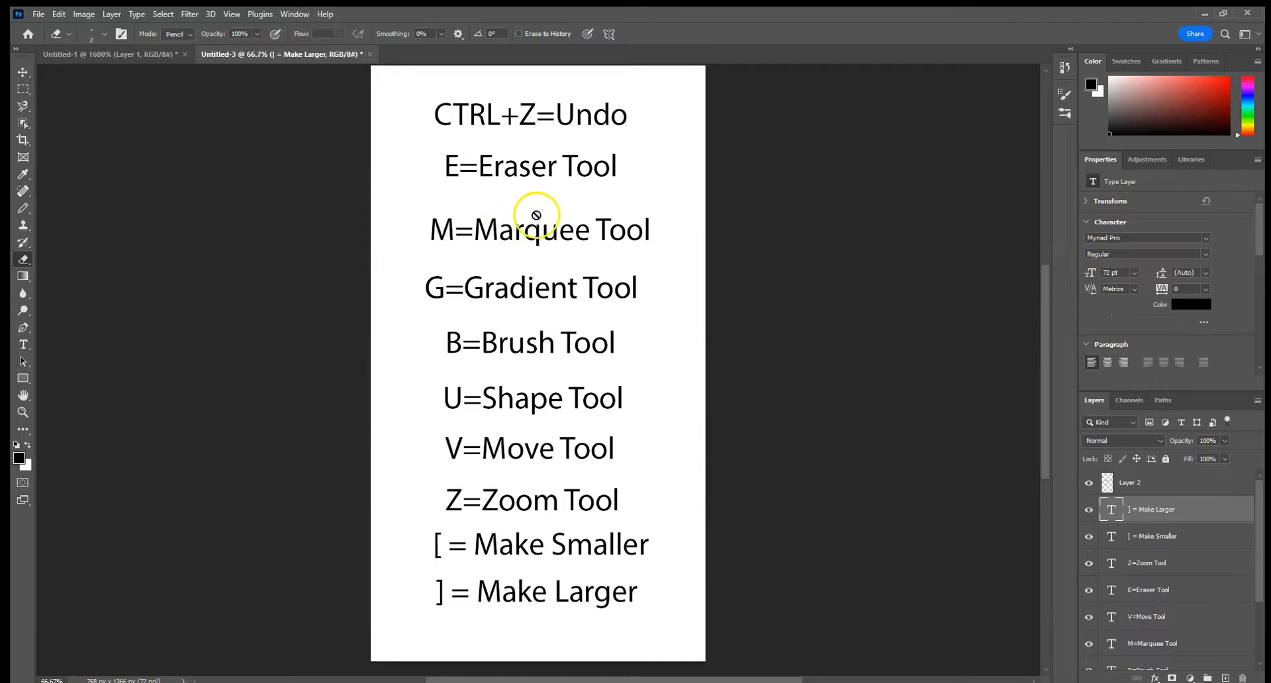
{"action": "left_click", "coordinate": [143, 54]}
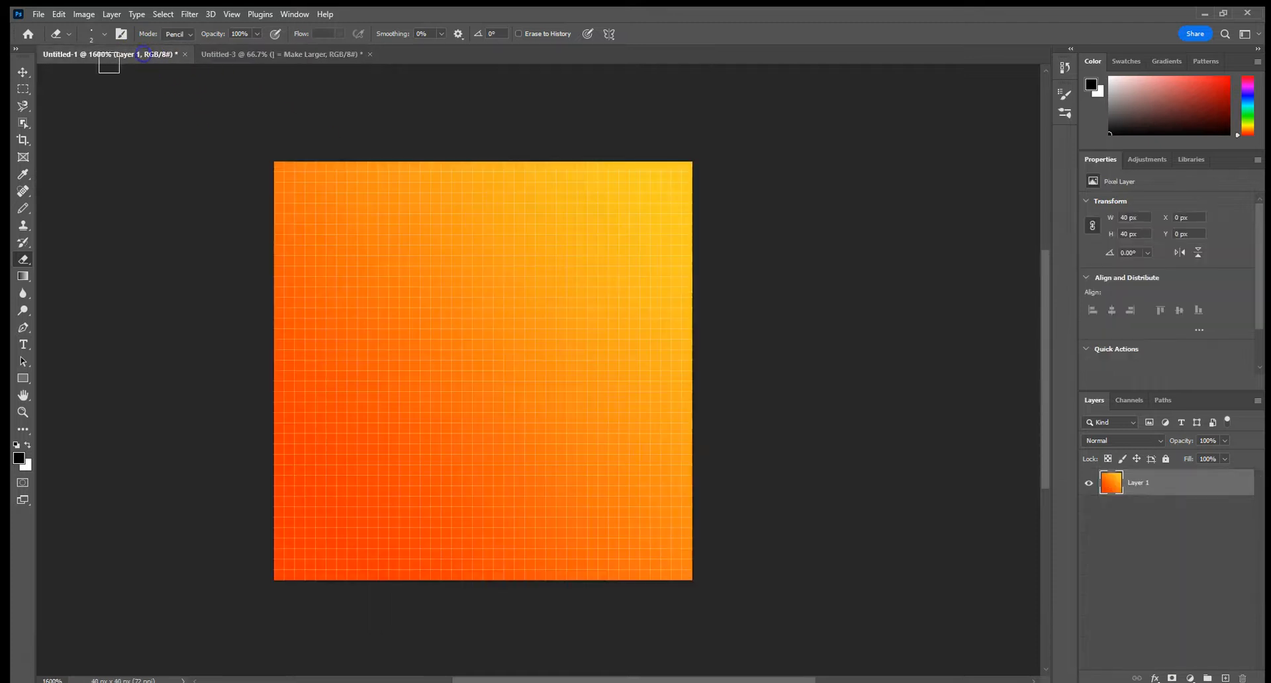
{"action": "left_click", "coordinate": [22, 89]}
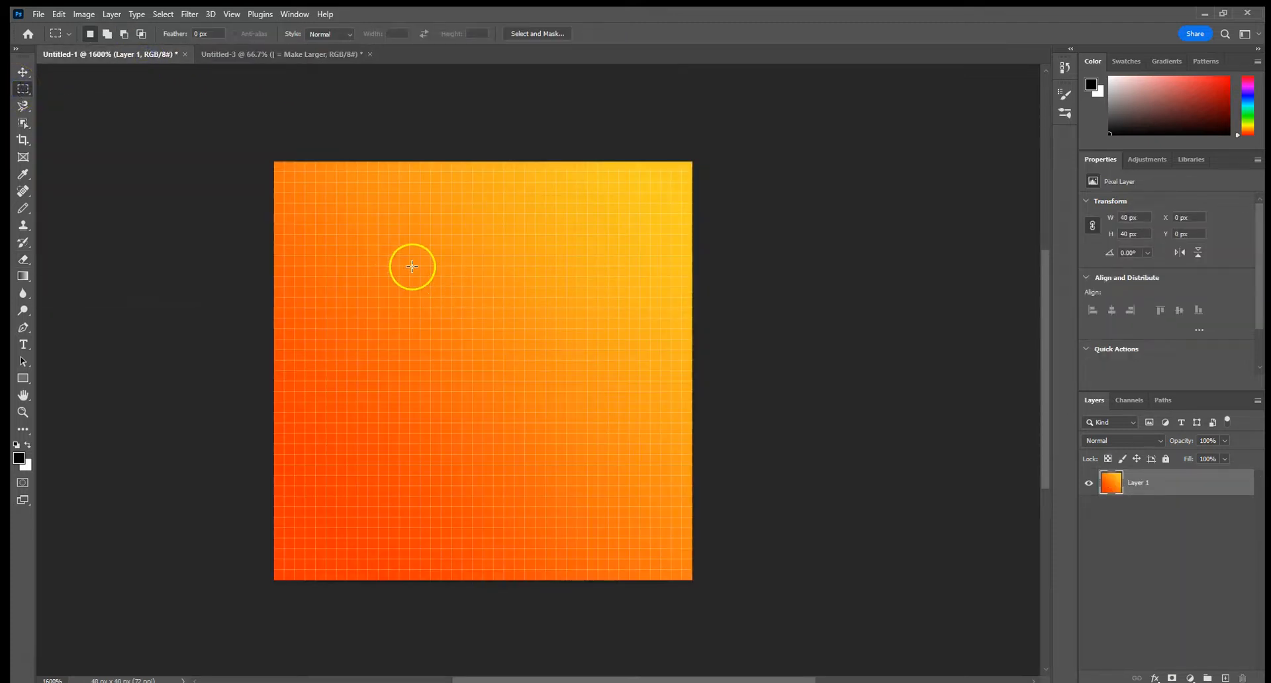
{"action": "left_click_drag", "start_coordinate": [389, 278], "coordinate": [598, 496]}
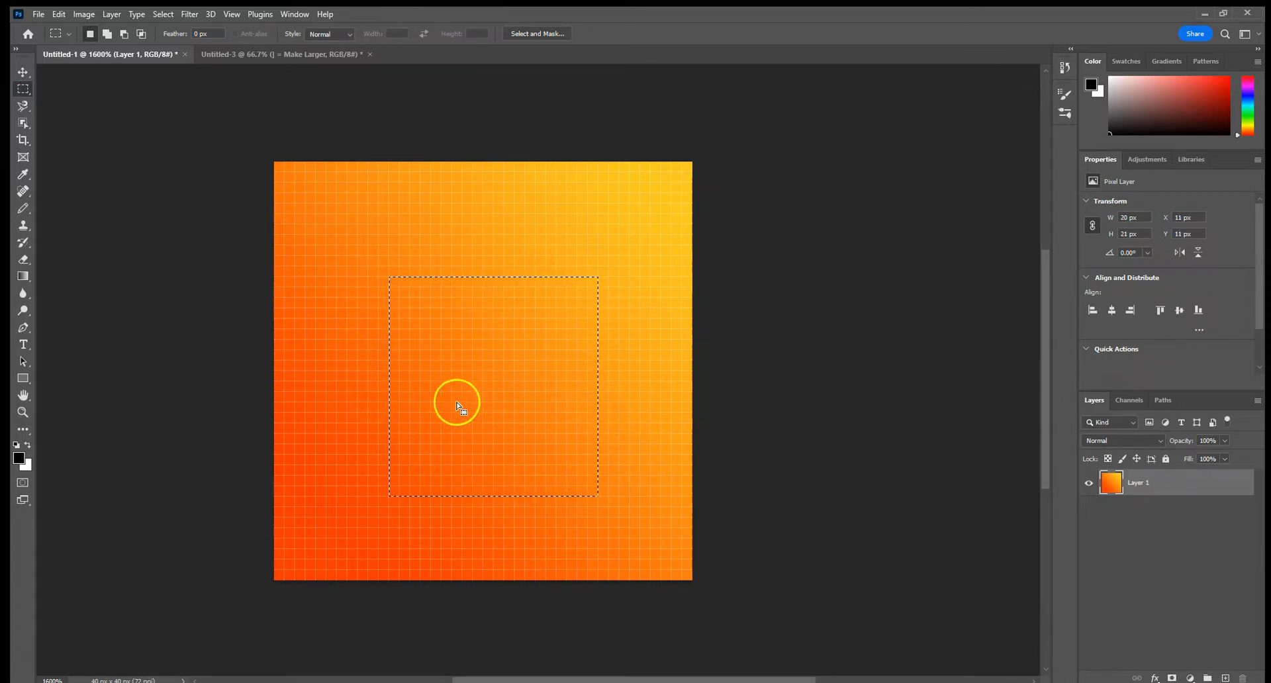
{"action": "left_click", "coordinate": [244, 57]}
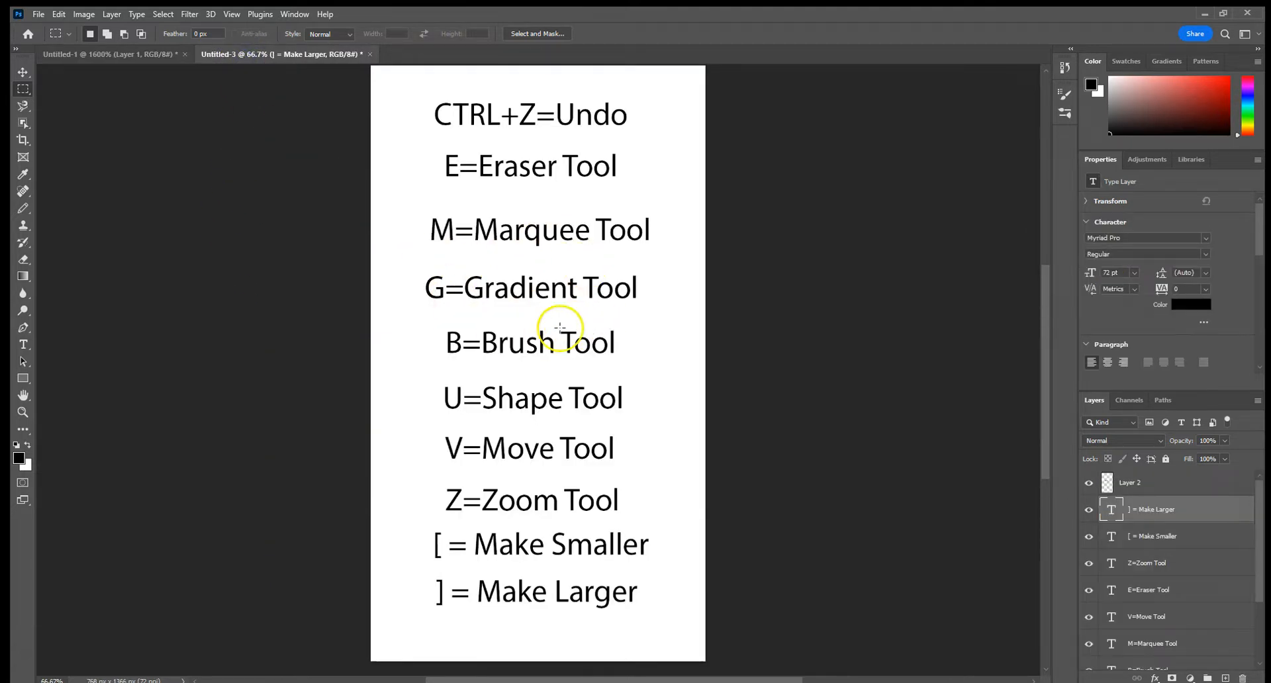
{"action": "left_click", "coordinate": [107, 56]}
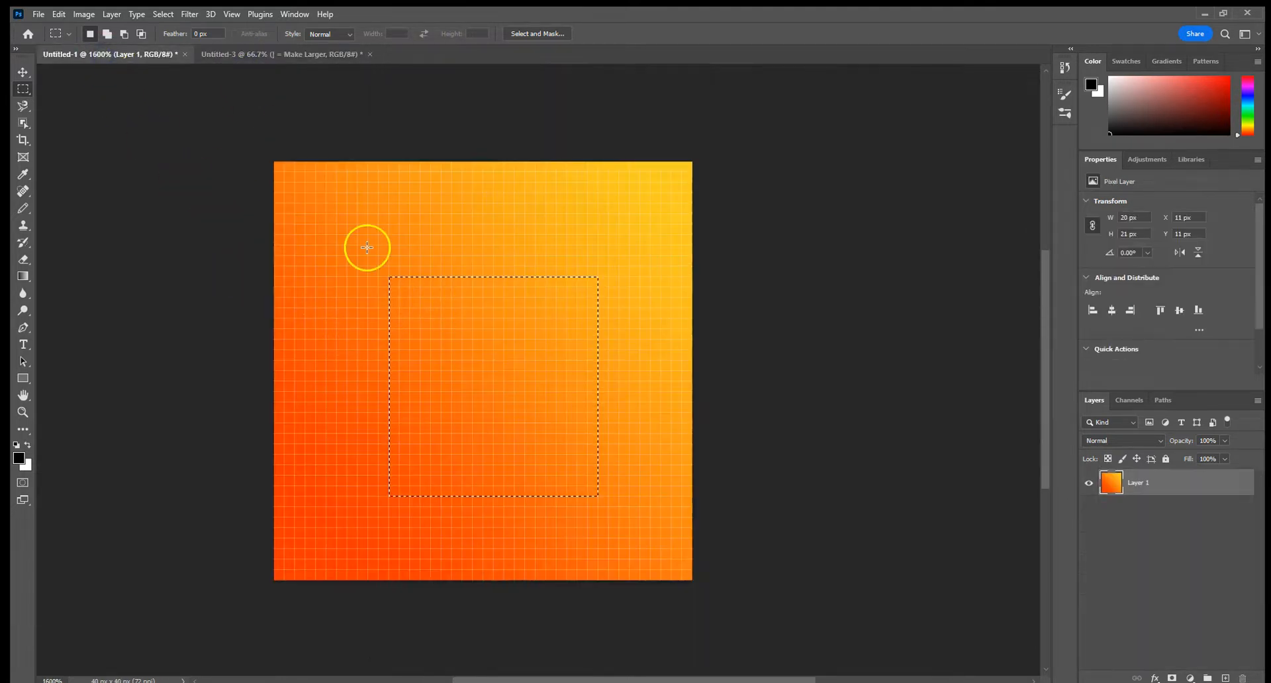
{"action": "left_click", "coordinate": [96, 250]}
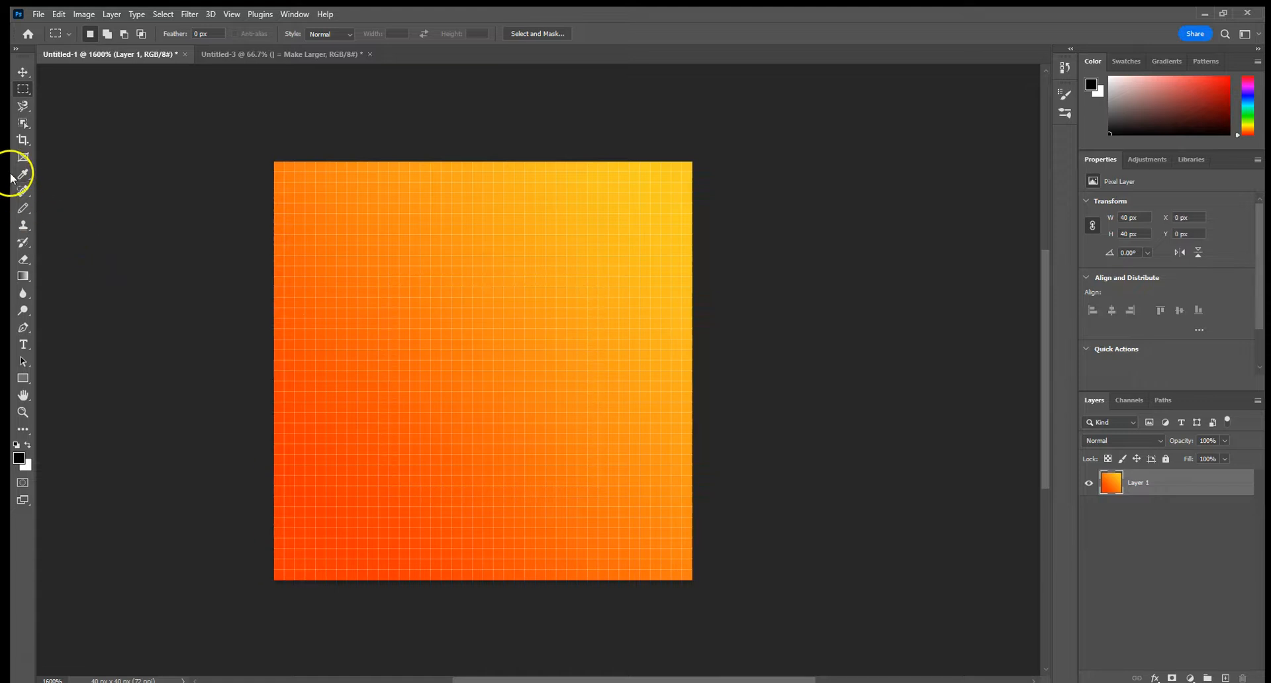
Fill Layer 1 with the orange-pink-purple linear gradient, running diagonally from the canvas's upper left to its lower right
{"action": "left_click", "coordinate": [23, 276]}
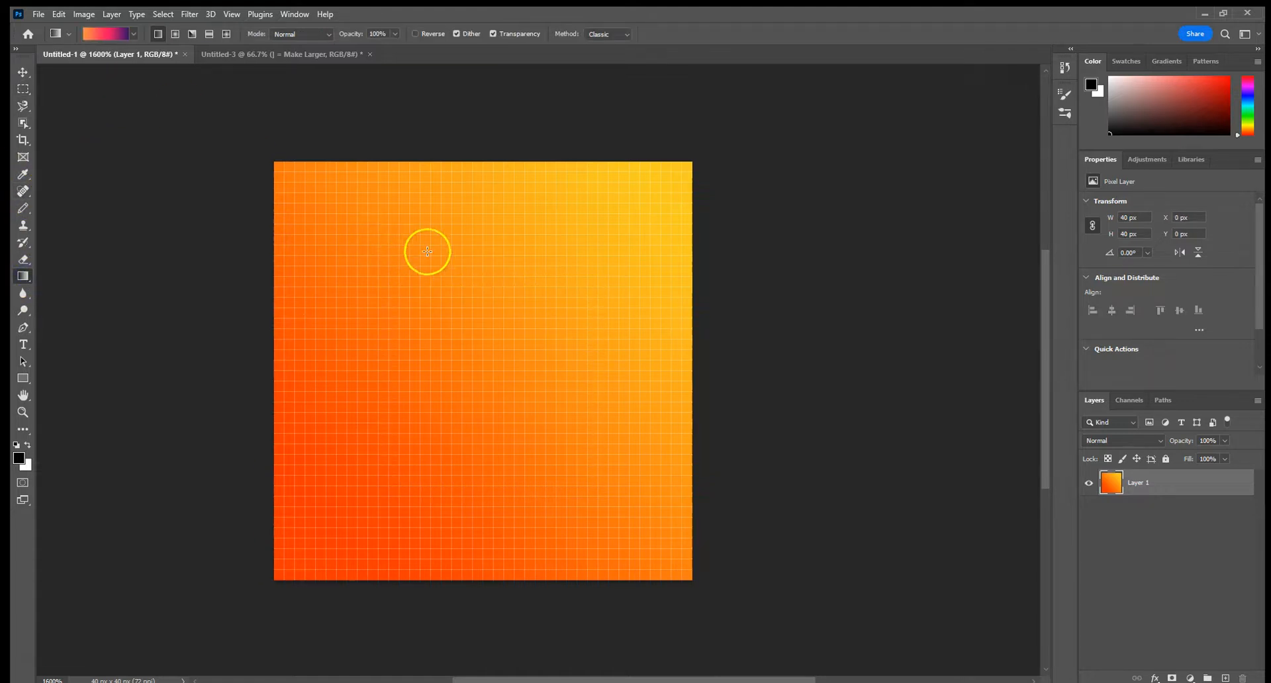
{"action": "left_click_drag", "start_coordinate": [482, 513], "coordinate": [482, 514]}
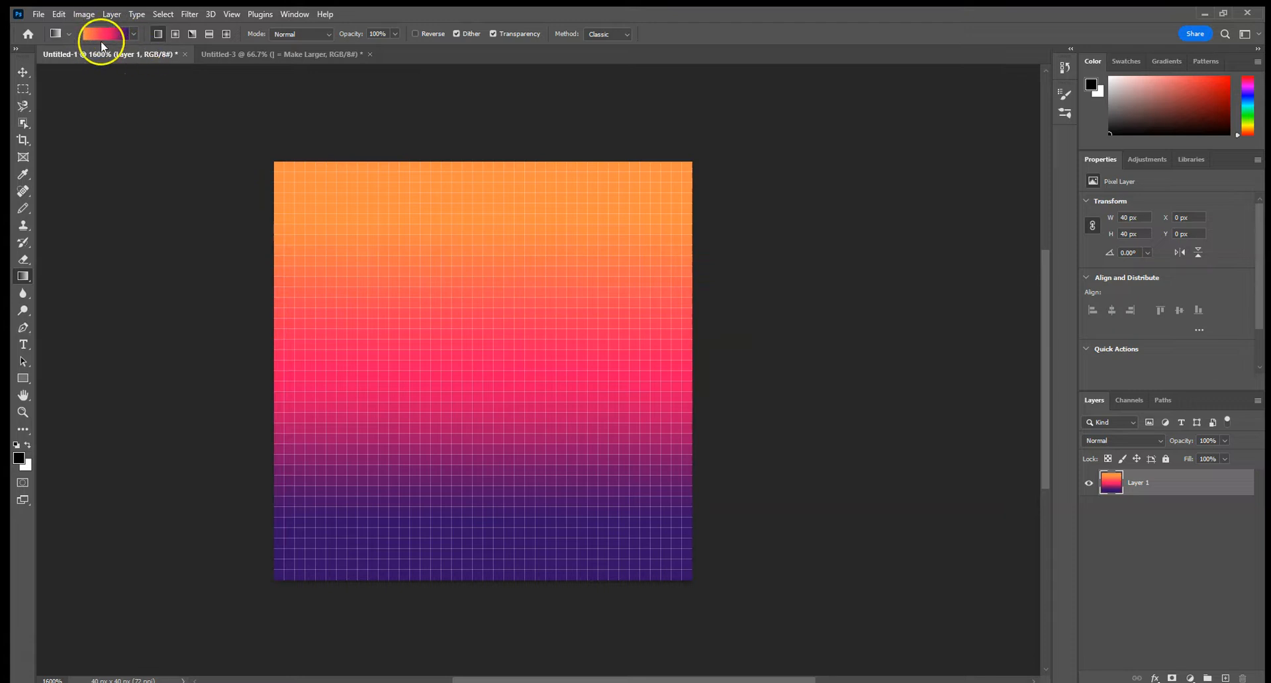
{"action": "left_click", "coordinate": [133, 34]}
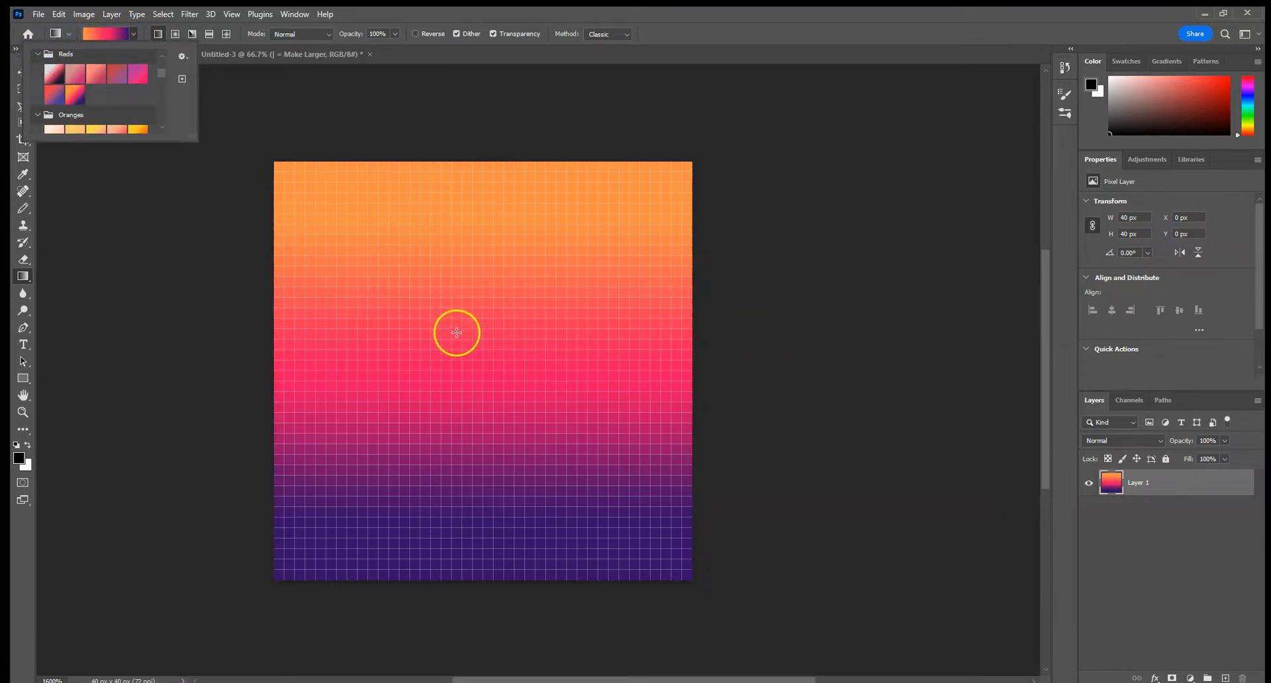
{"action": "left_click", "coordinate": [416, 266]}
{"action": "left_click_drag", "start_coordinate": [360, 227], "coordinate": [609, 472]}
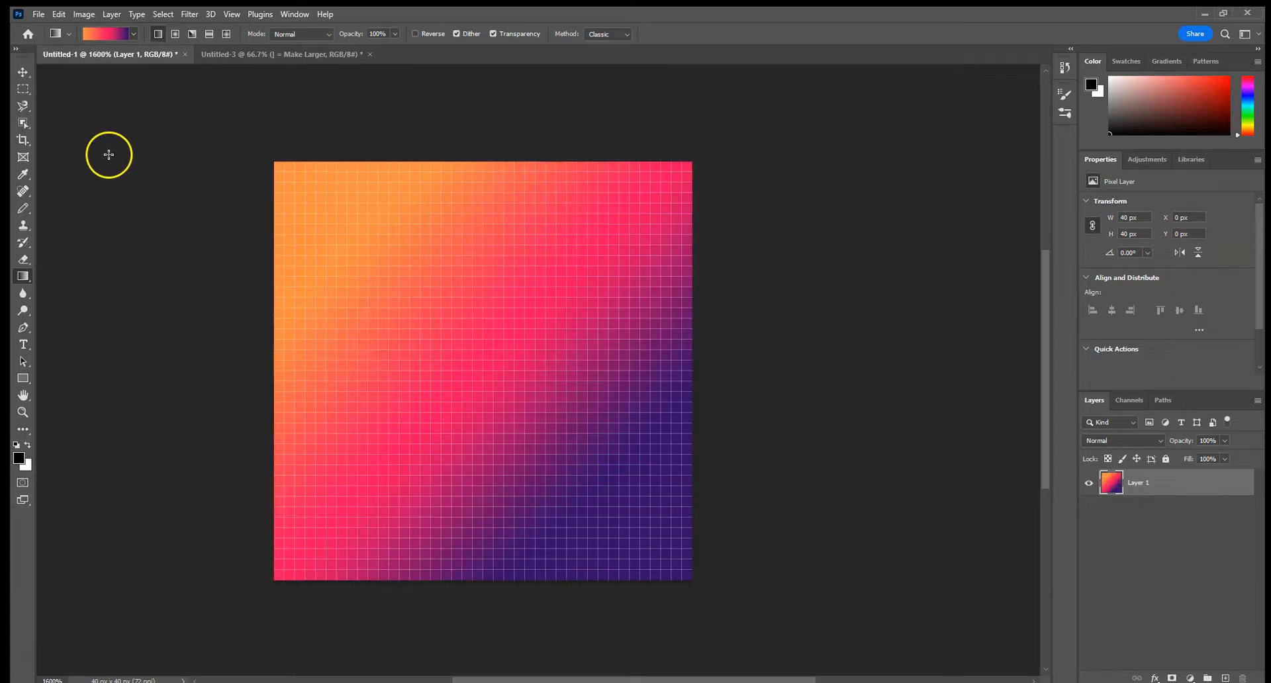
Paint a soft black blob in the middle of Layer 1 with the Brush tool, and undo it
{"action": "left_click", "coordinate": [212, 54]}
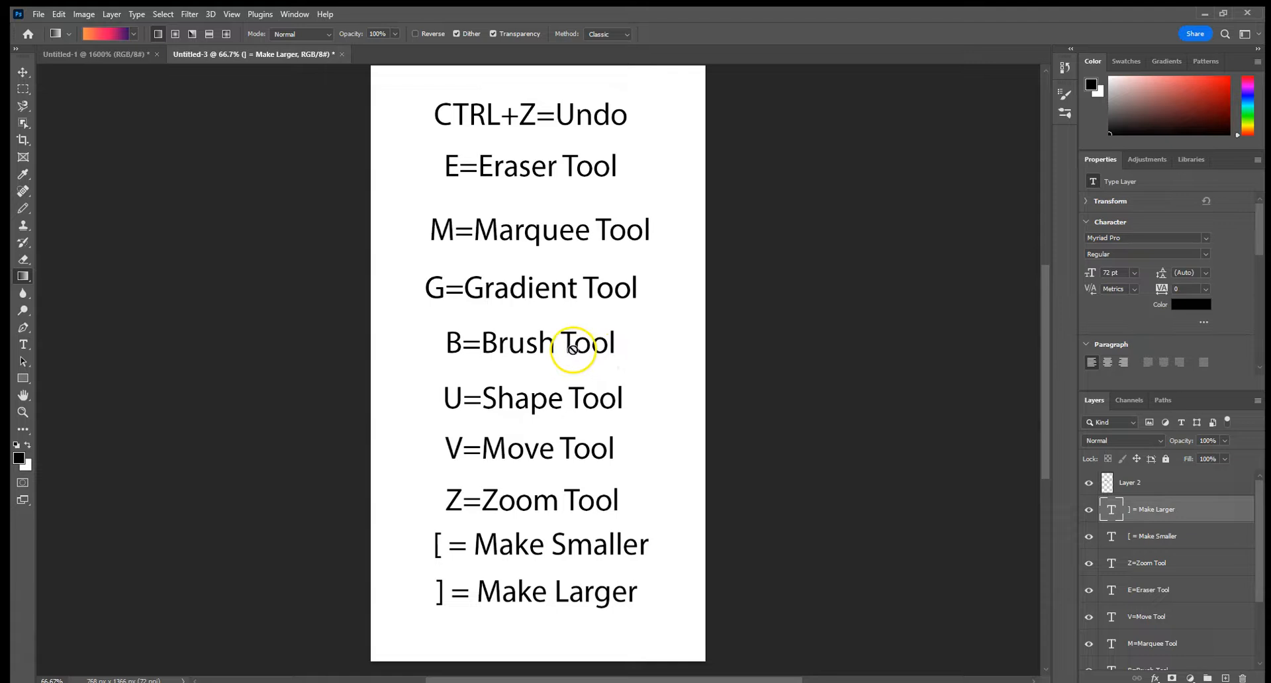
{"action": "left_click", "coordinate": [83, 55]}
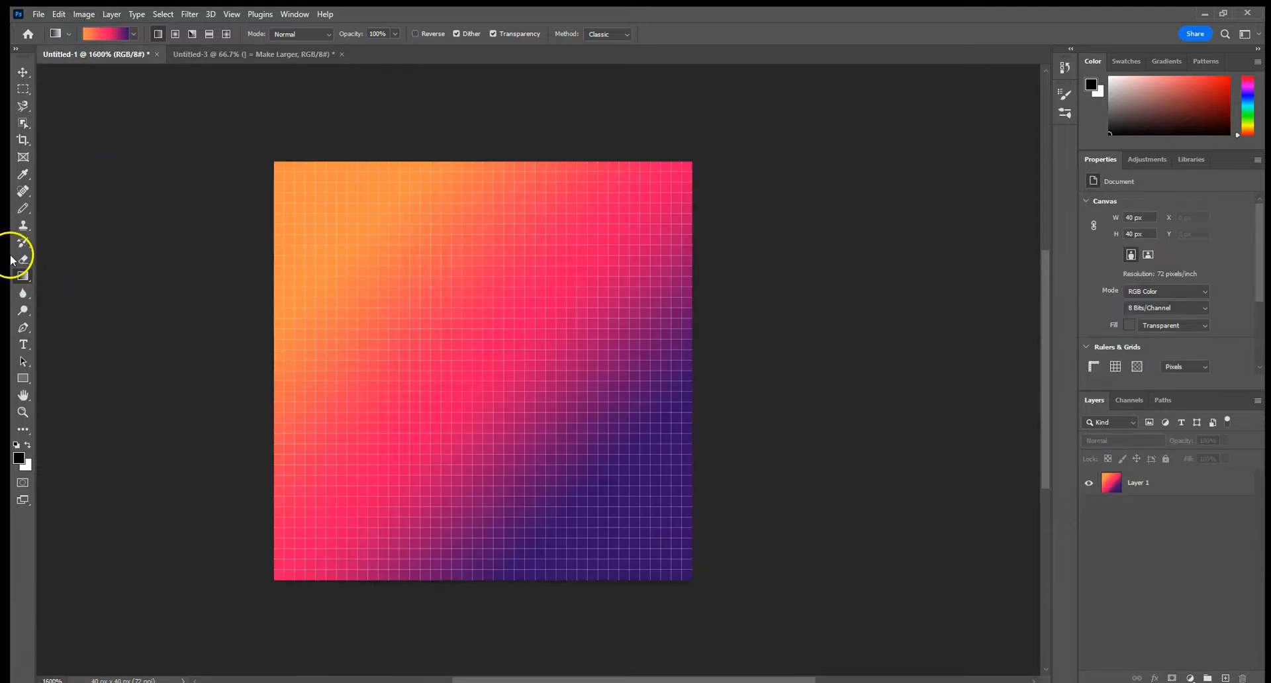
{"action": "left_click", "coordinate": [22, 209]}
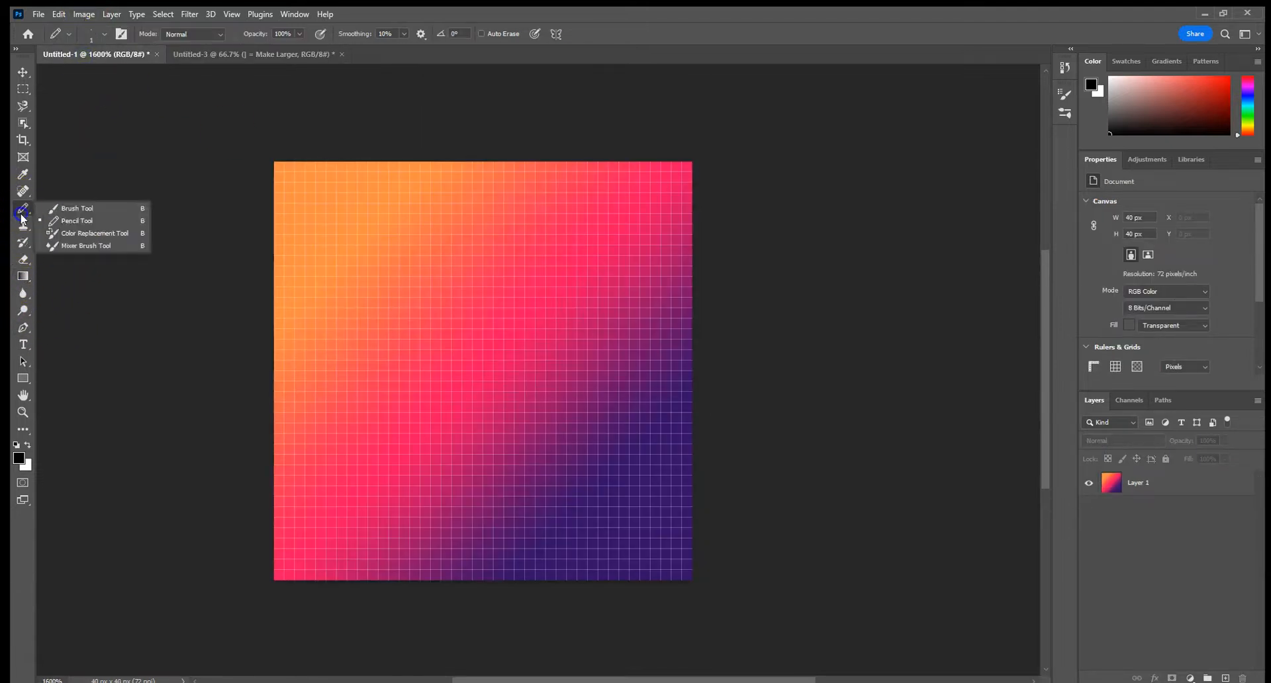
{"action": "left_click", "coordinate": [104, 209]}
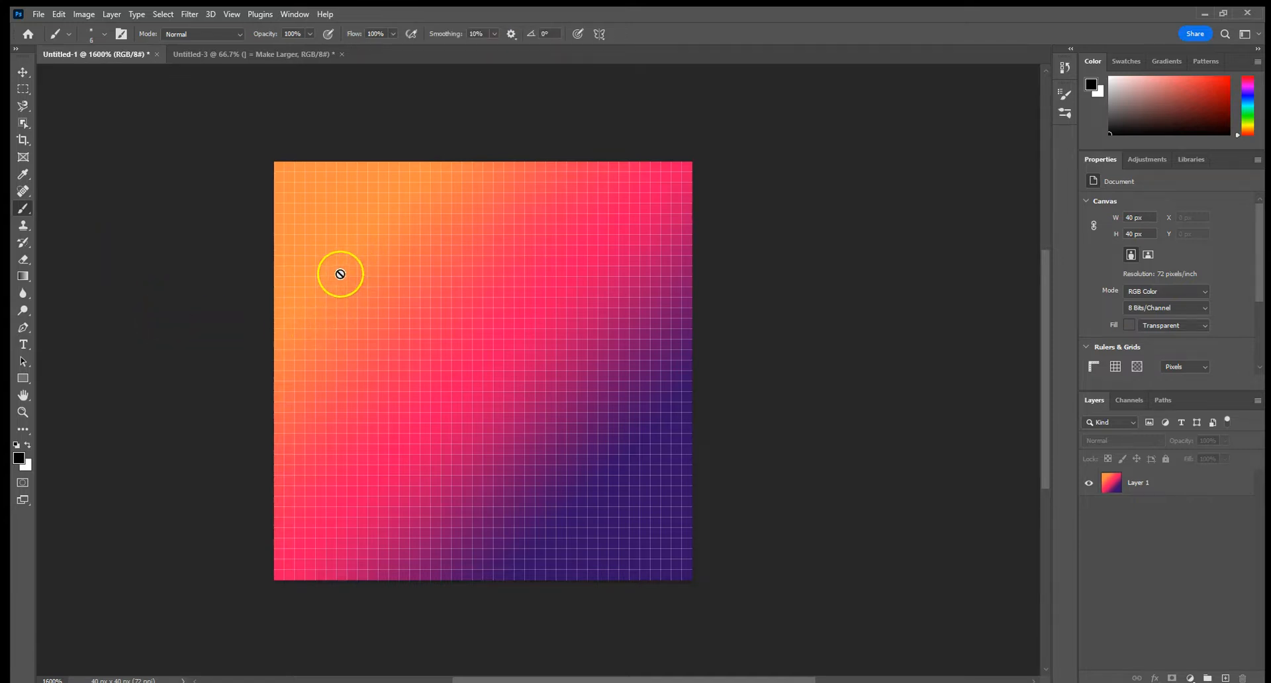
{"action": "left_click", "coordinate": [1183, 503]}
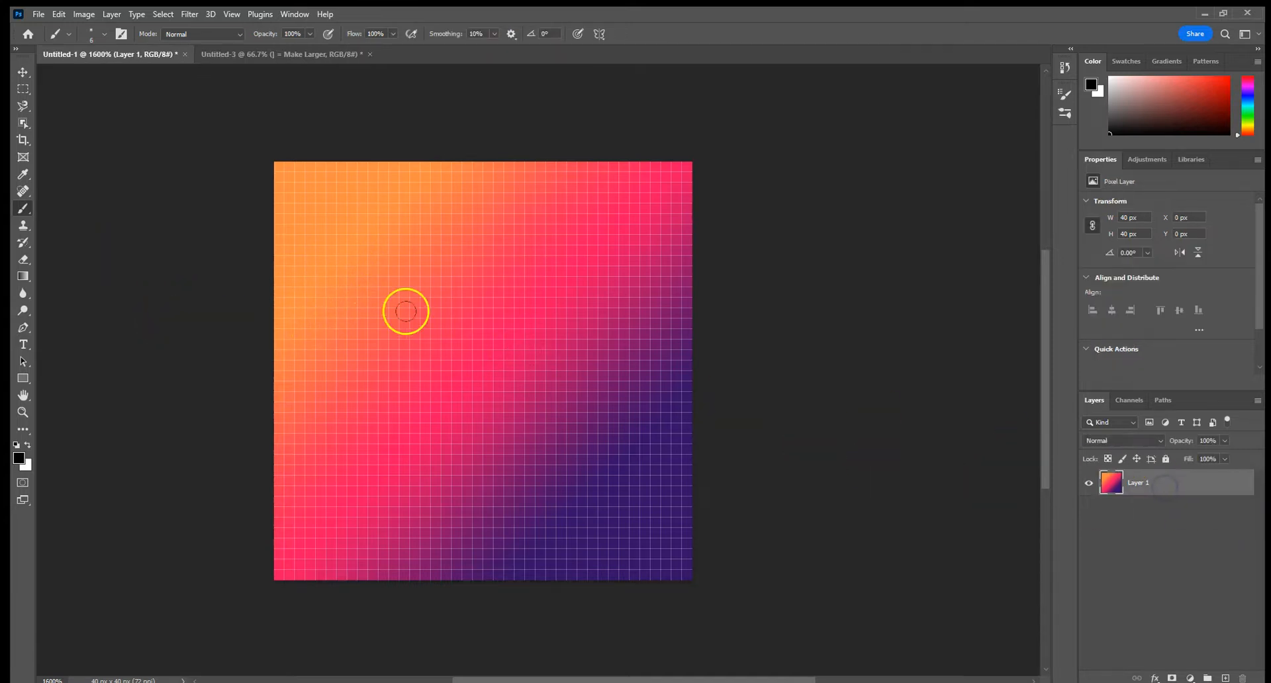
{"action": "mouse_move", "coordinate": [365, 281]}
{"action": "left_mouse_down"}
{"action": "mouse_move", "coordinate": [481, 400]}
{"action": "mouse_move", "coordinate": [396, 344]}
{"action": "mouse_move", "coordinate": [572, 359]}
{"action": "mouse_move", "coordinate": [437, 370]}
{"action": "mouse_move", "coordinate": [576, 417]}
{"action": "mouse_move", "coordinate": [451, 360]}
{"action": "mouse_move", "coordinate": [484, 401]}
{"action": "left_mouse_up"}
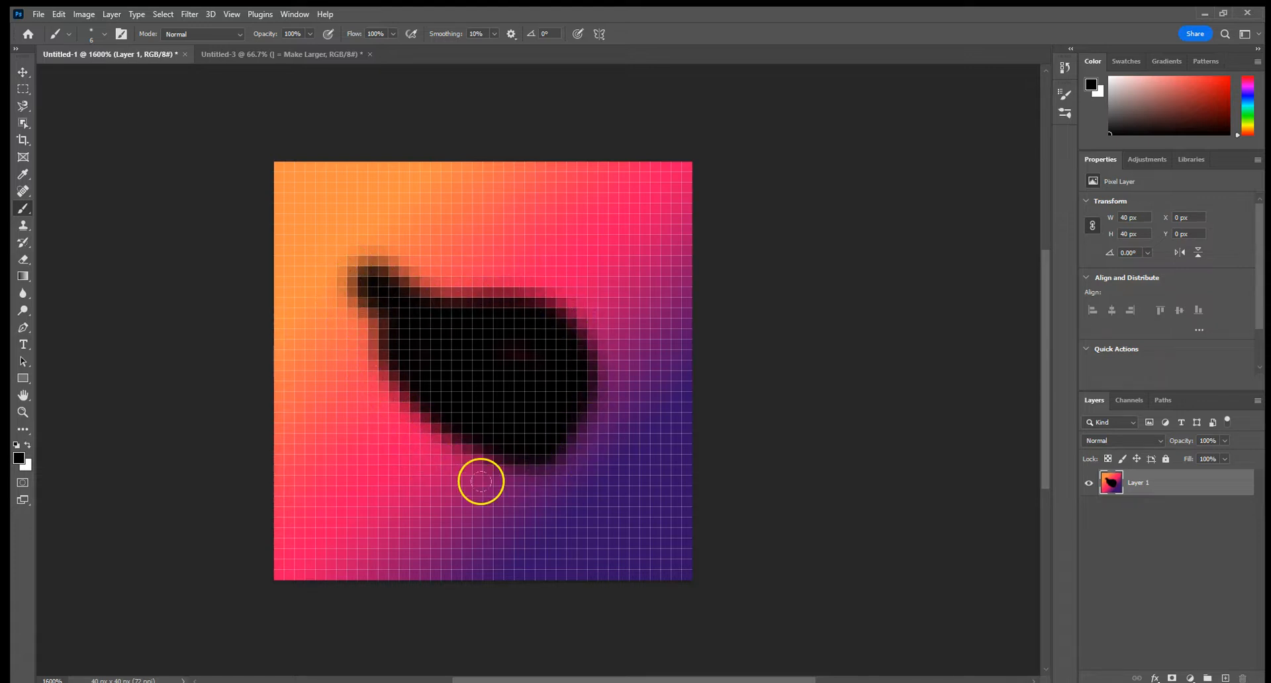
{"action": "key", "text": "ctrl+z"}
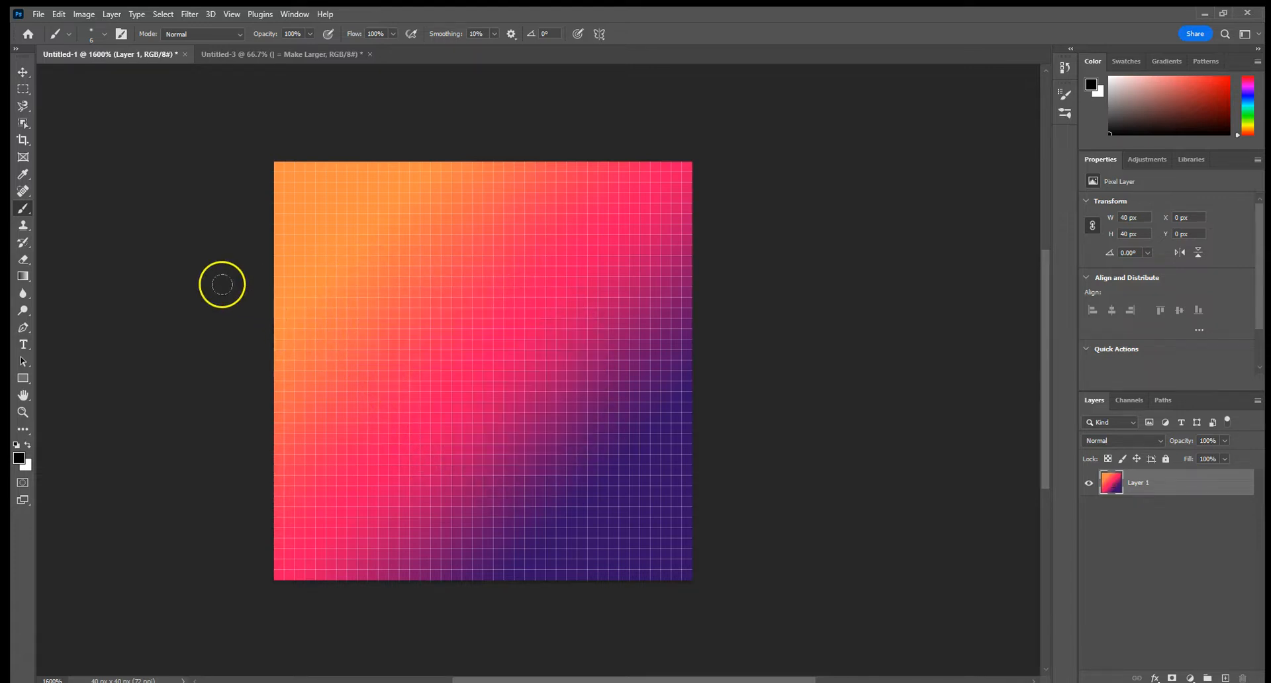
Switch back to the Pencil tool, draw a short black diagonal line on the gradient, and undo it
{"action": "right_click", "coordinate": [22, 210]}
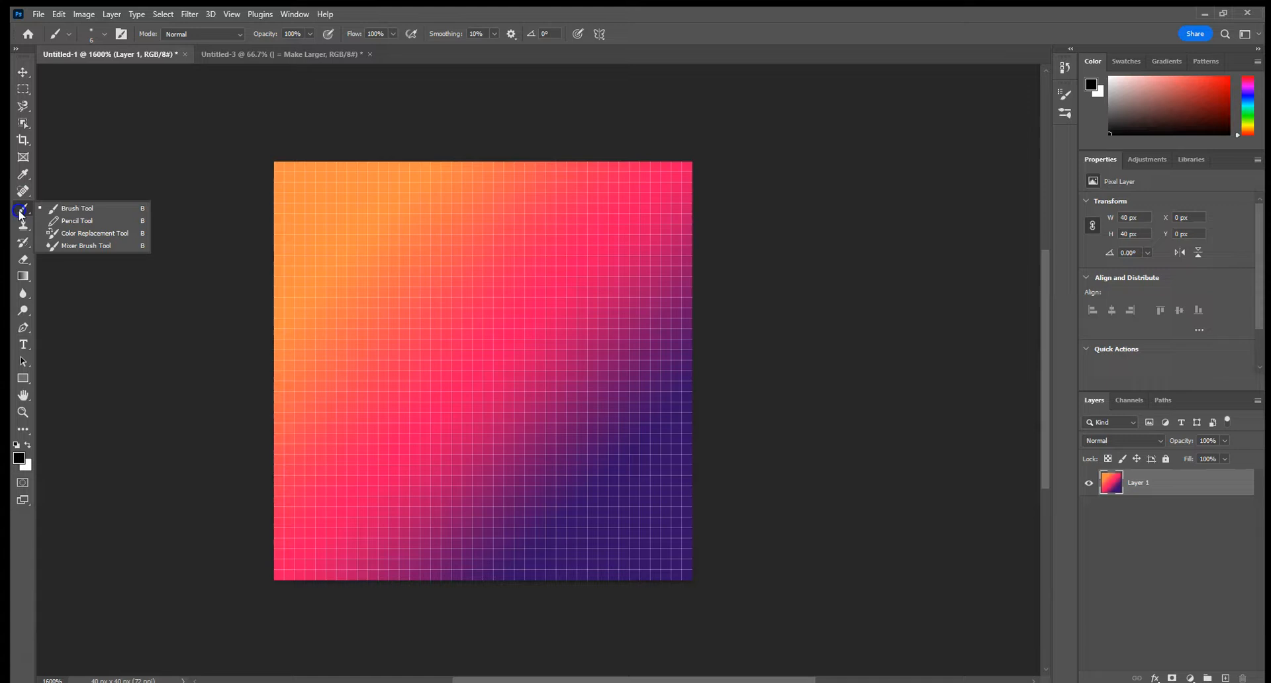
{"action": "left_click", "coordinate": [97, 217]}
{"action": "left_click_drag", "start_coordinate": [321, 240], "coordinate": [478, 386]}
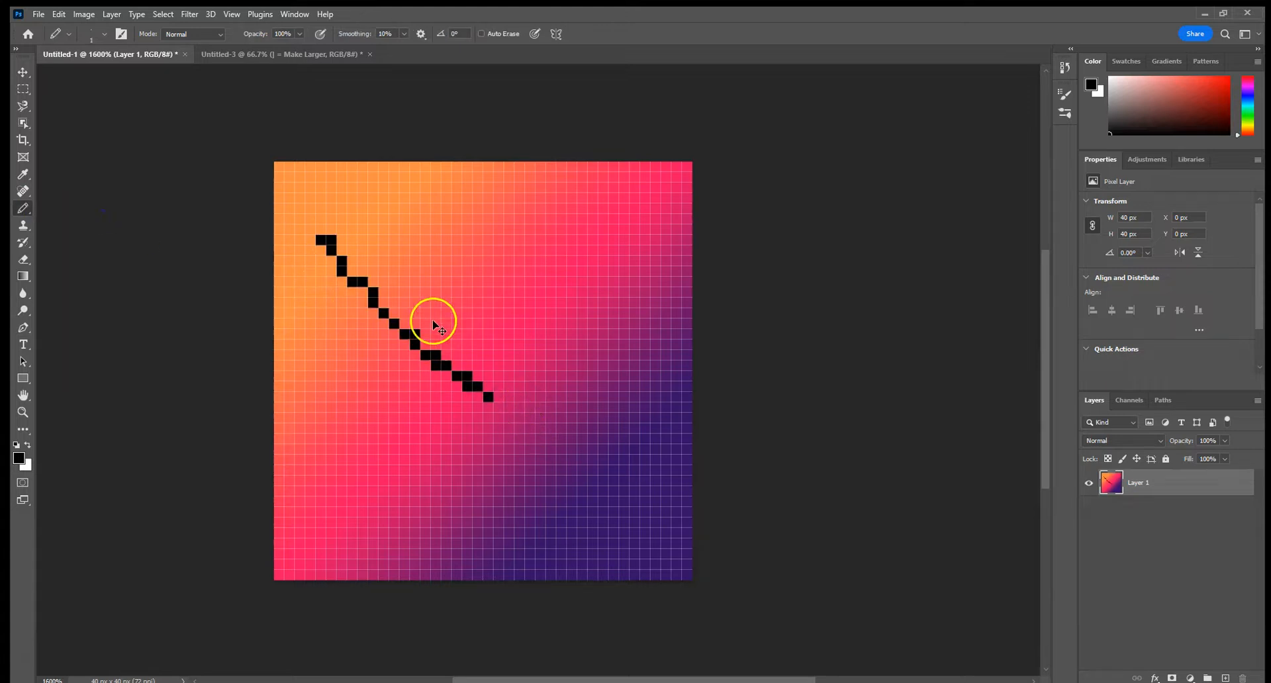
{"action": "key", "text": "ctrl+z"}
Draw a black square of about 25 by 25 px in the middle of the gradient canvas with the Rectangle tool
{"action": "left_click", "coordinate": [303, 58]}
{"action": "left_click", "coordinate": [123, 56]}
{"action": "left_click", "coordinate": [16, 379]}
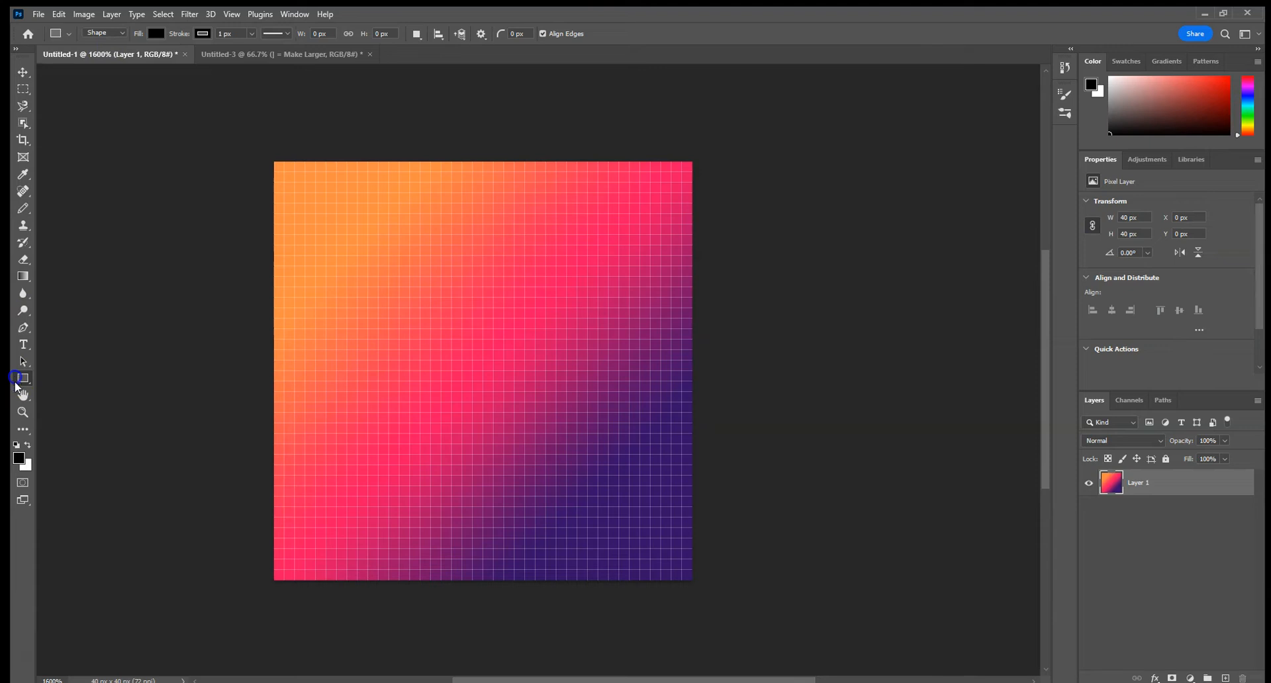
{"action": "right_click", "coordinate": [22, 379]}
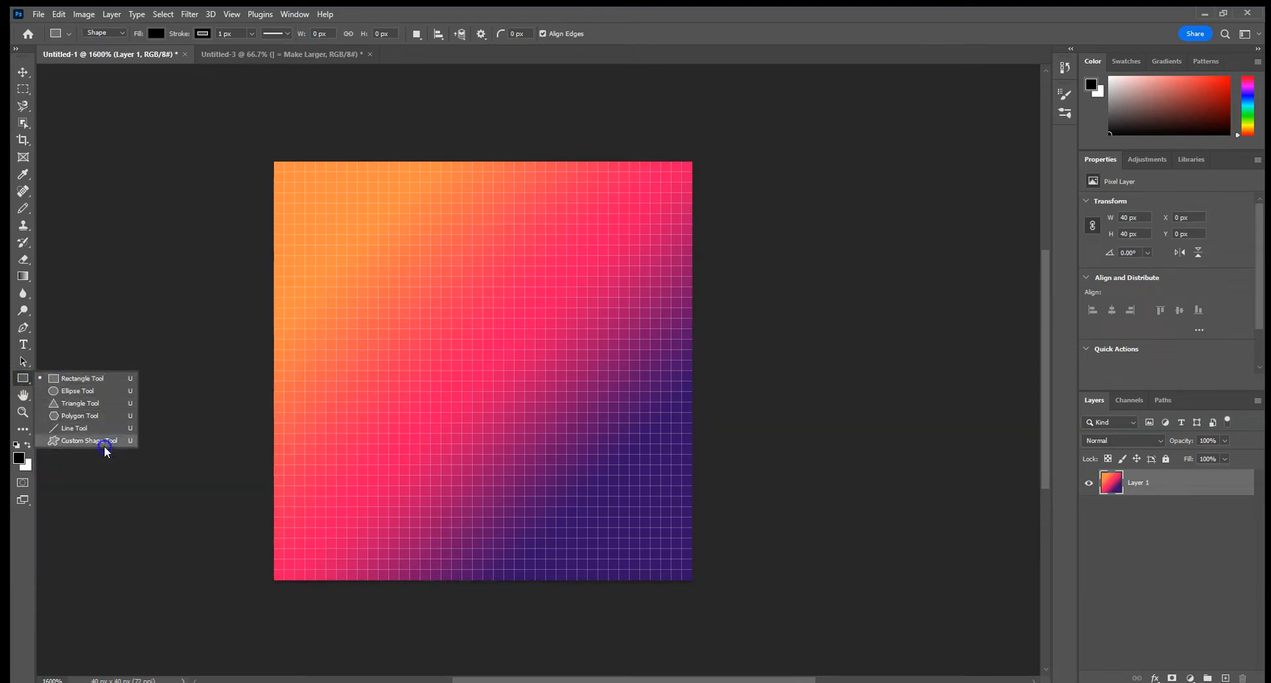
{"action": "left_click", "coordinate": [110, 378]}
{"action": "left_click_drag", "start_coordinate": [357, 245], "coordinate": [619, 507]}
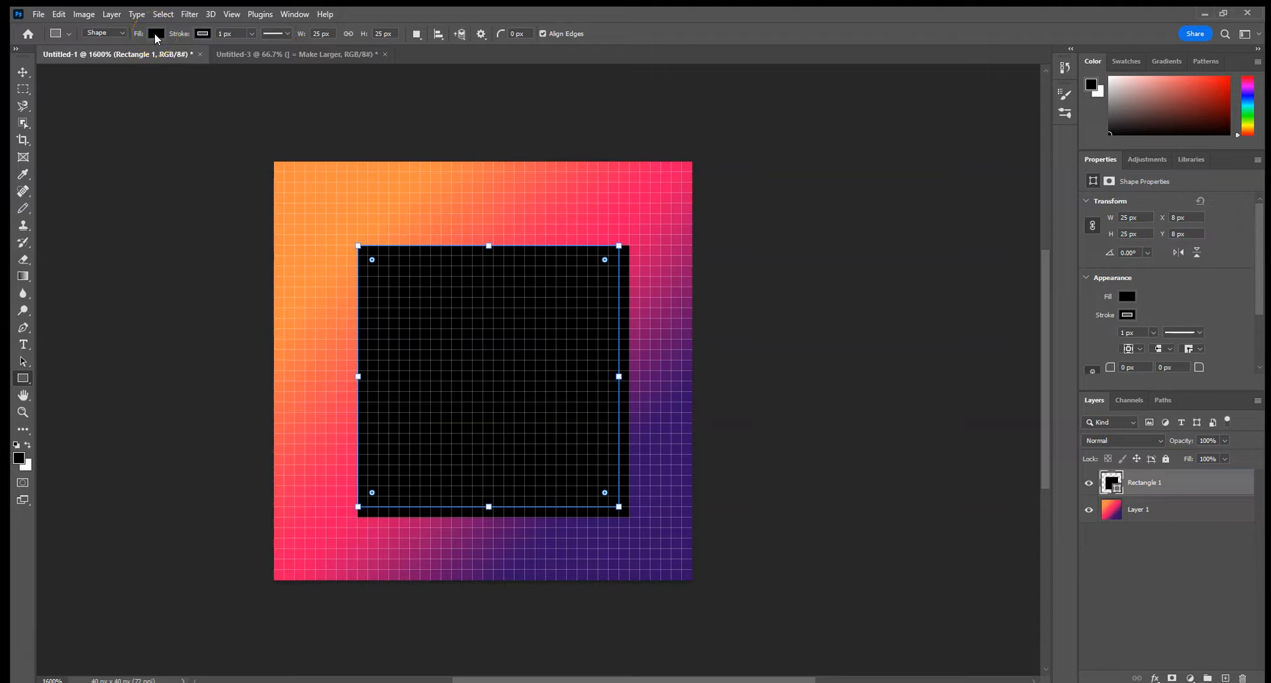
Set the square's fill to the recently used orange-red, and restore its fill to black
{"action": "left_click", "coordinate": [156, 34]}
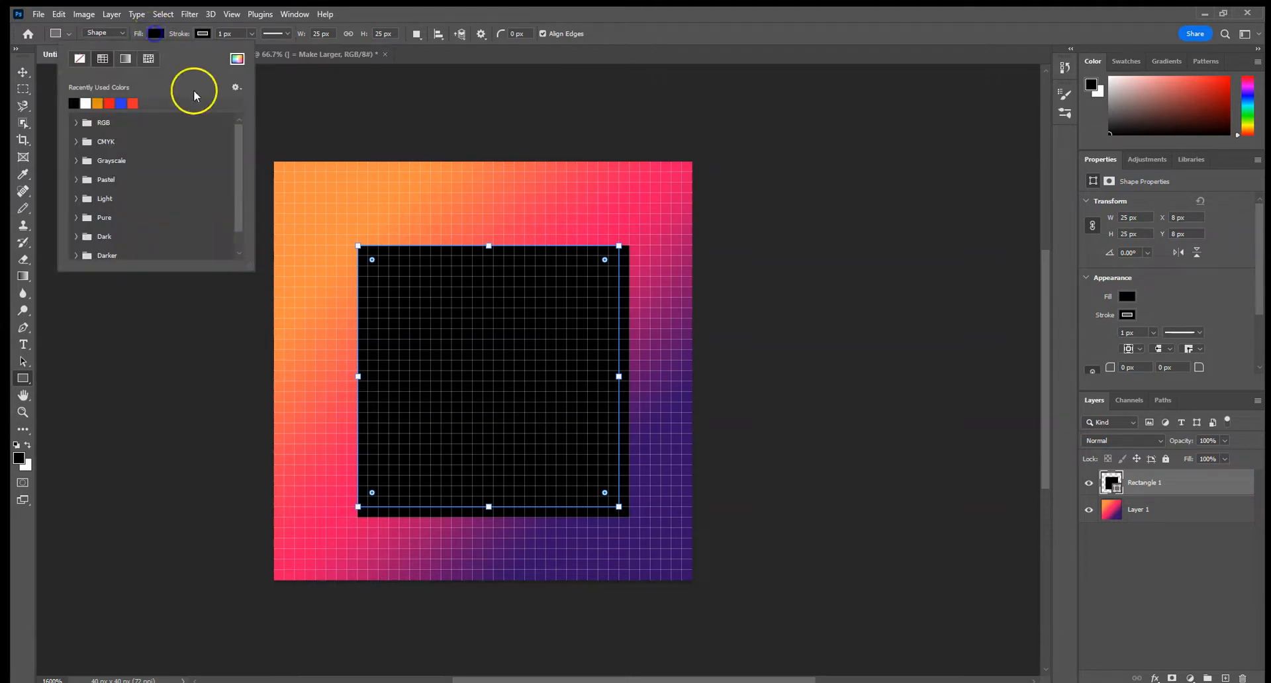
{"action": "left_click", "coordinate": [133, 104]}
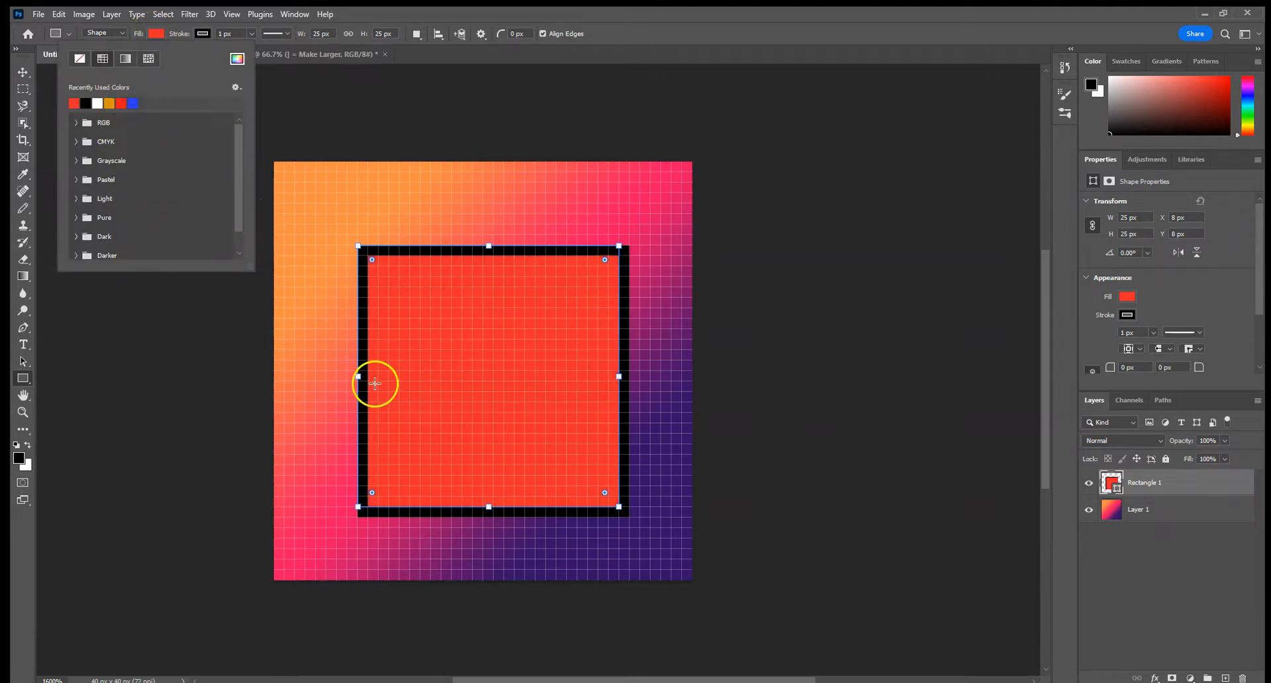
{"action": "left_click", "coordinate": [419, 124]}
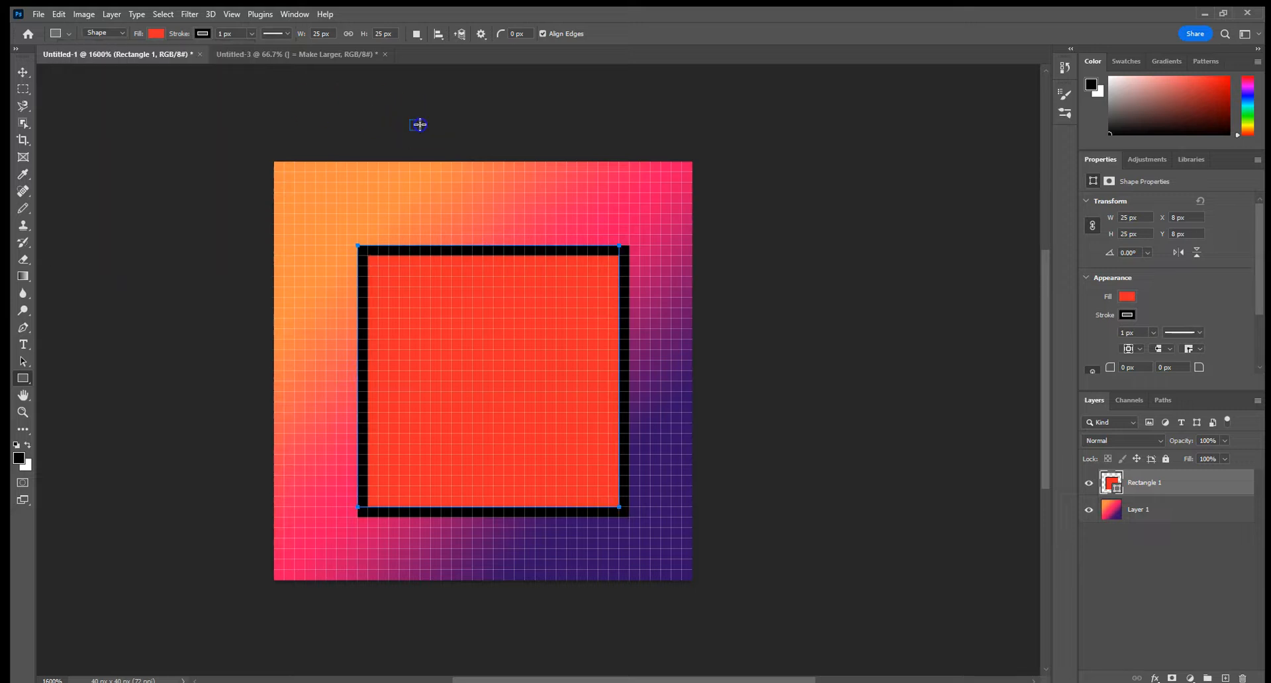
{"action": "left_click", "coordinate": [694, 308]}
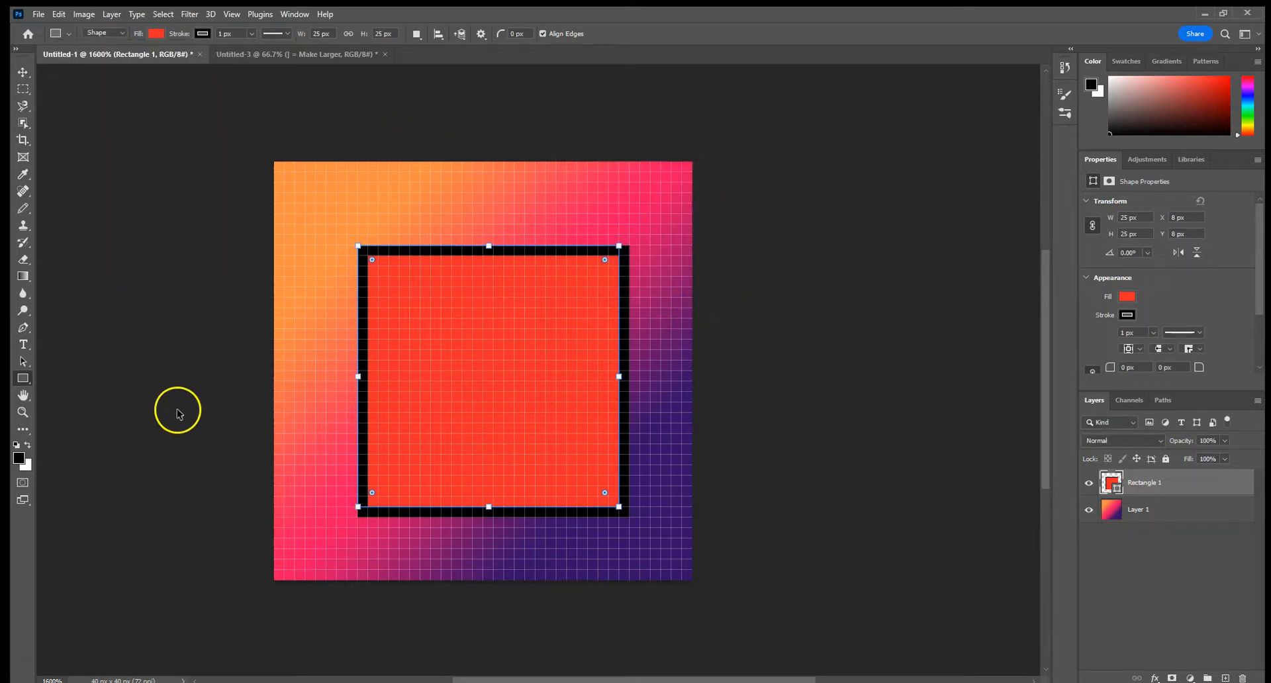
{"action": "key", "text": "alt+BackSpace"}
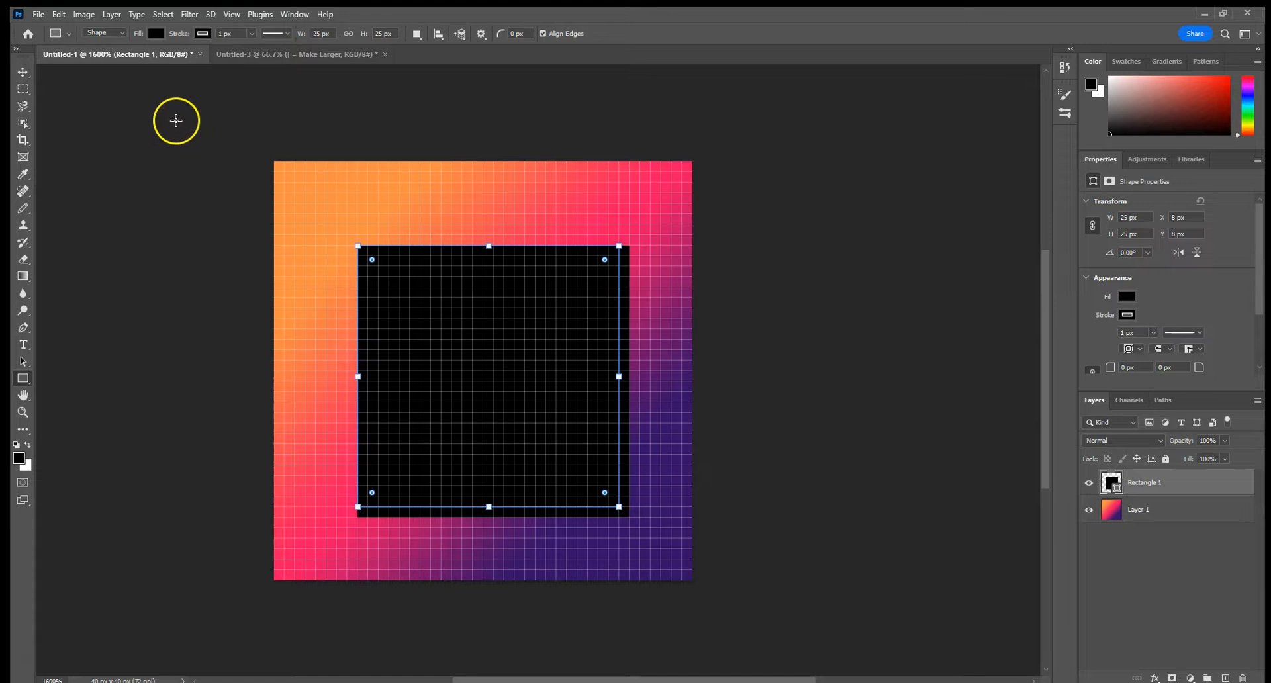
Give the square a red fill and a blue stroke from the recently used colours
{"action": "left_click", "coordinate": [156, 33]}
{"action": "left_click", "coordinate": [121, 103]}
{"action": "left_click", "coordinate": [198, 34]}
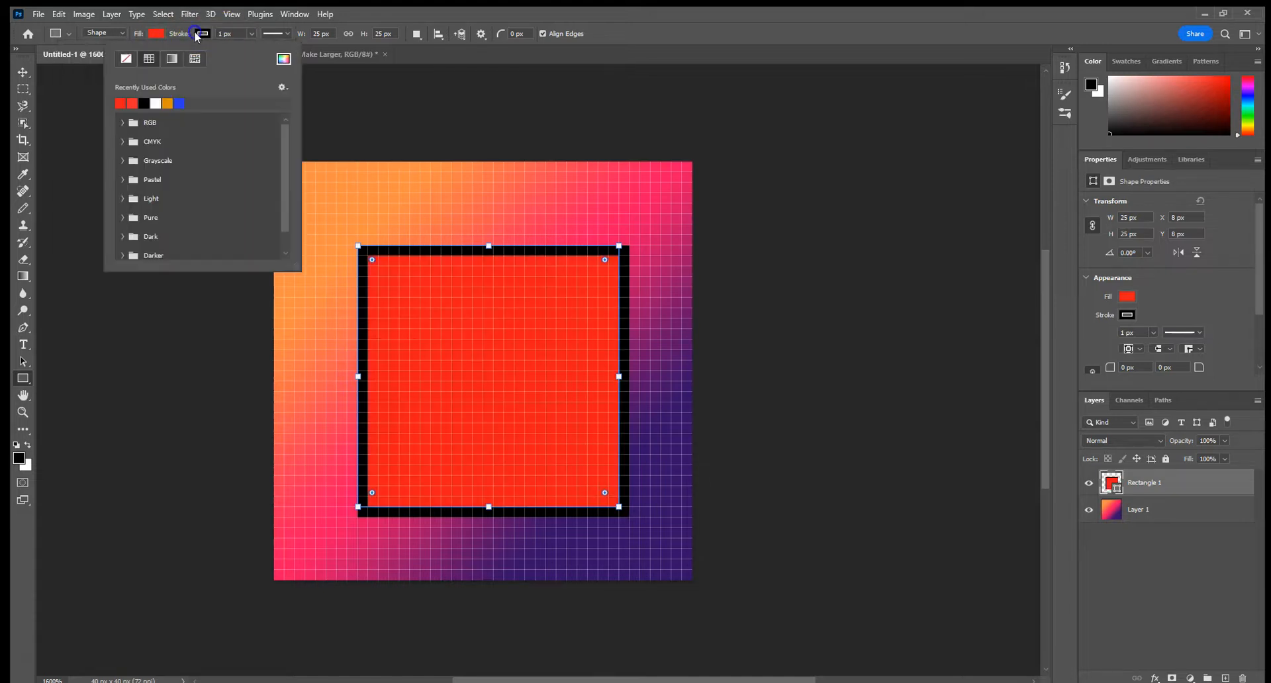
{"action": "left_click", "coordinate": [169, 102]}
{"action": "left_click", "coordinate": [180, 103]}
{"action": "left_click", "coordinate": [435, 152]}
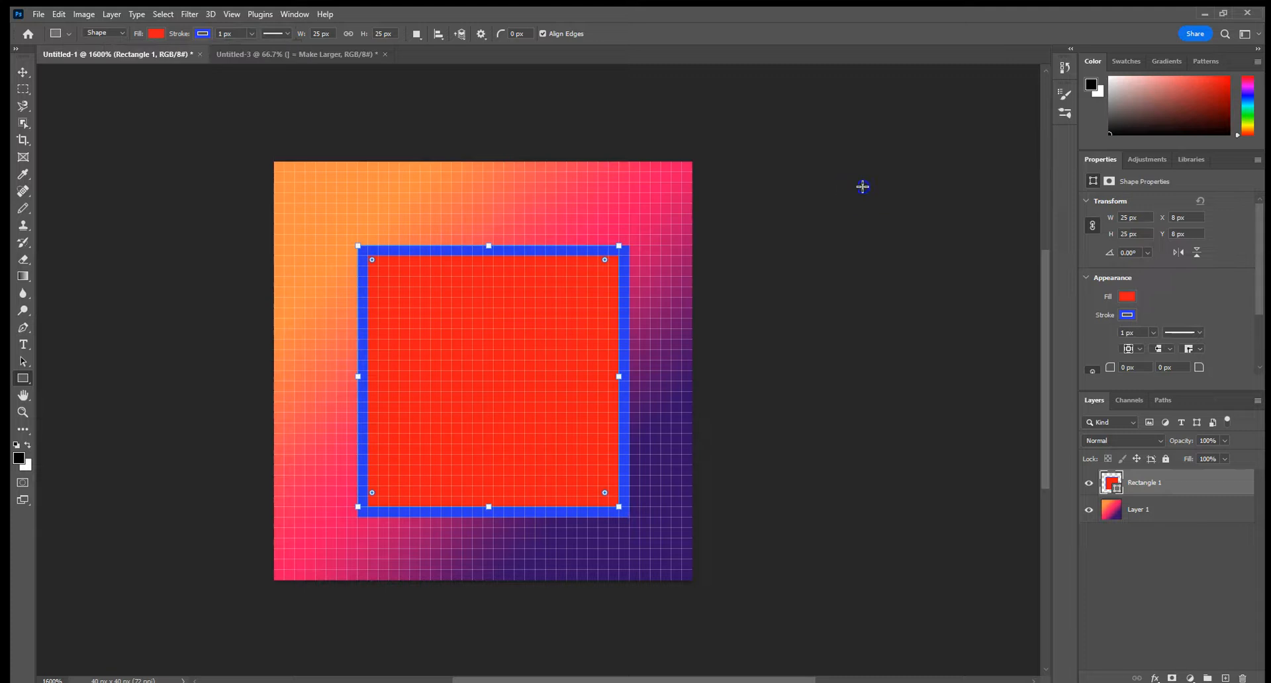
{"action": "left_click", "coordinate": [647, 282]}
{"action": "left_click", "coordinate": [700, 301]}
Check the shortcut list in Untitled-3, and move the square into the lower-left corner of the Untitled-1 canvas with the Move tool
{"action": "left_click", "coordinate": [264, 55]}
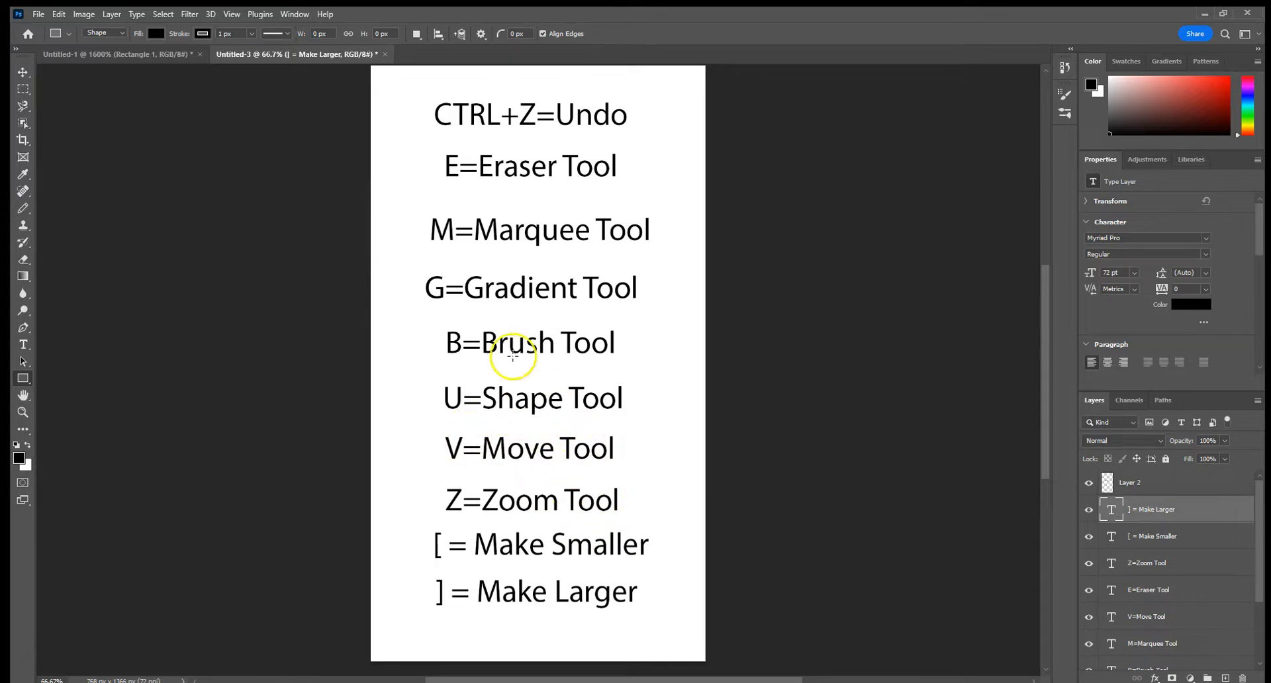
{"action": "left_click", "coordinate": [133, 54]}
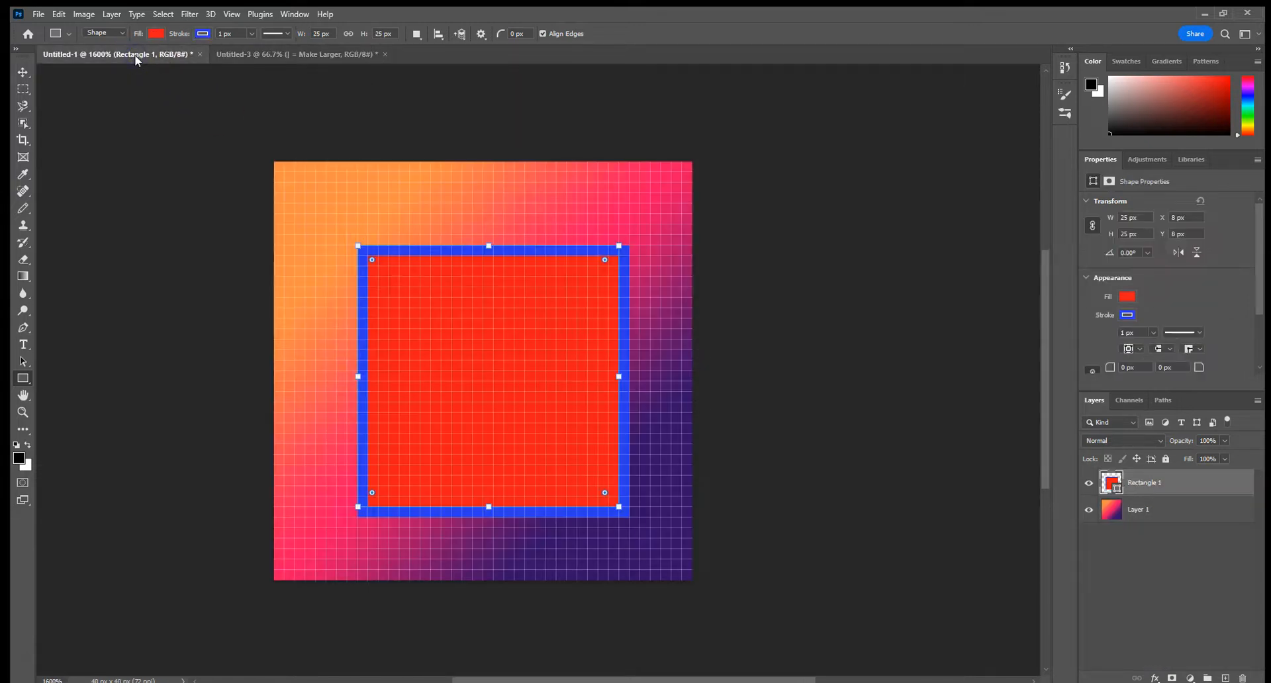
{"action": "key", "text": "v"}
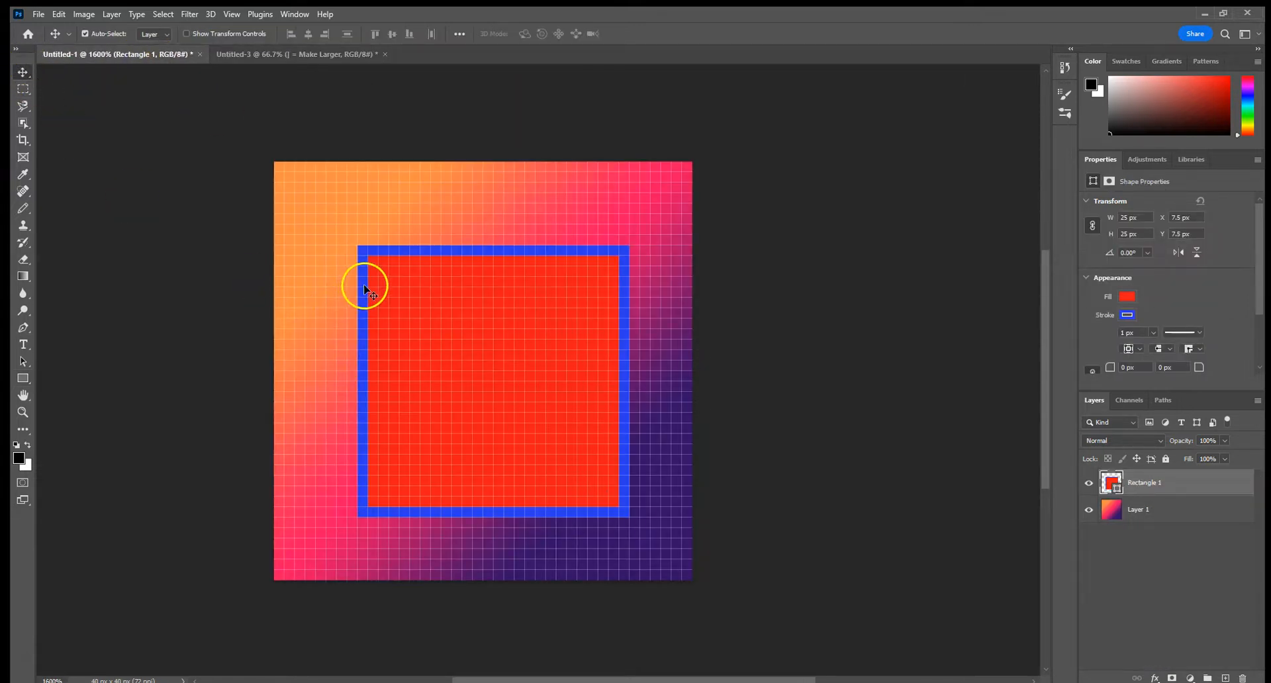
{"action": "left_click_drag", "start_coordinate": [378, 268], "coordinate": [387, 408]}
Check the shortcut list again, and zoom the Untitled-1 canvas in and out with the Zoom tool, ending at about 2320%
{"action": "left_click", "coordinate": [255, 63]}
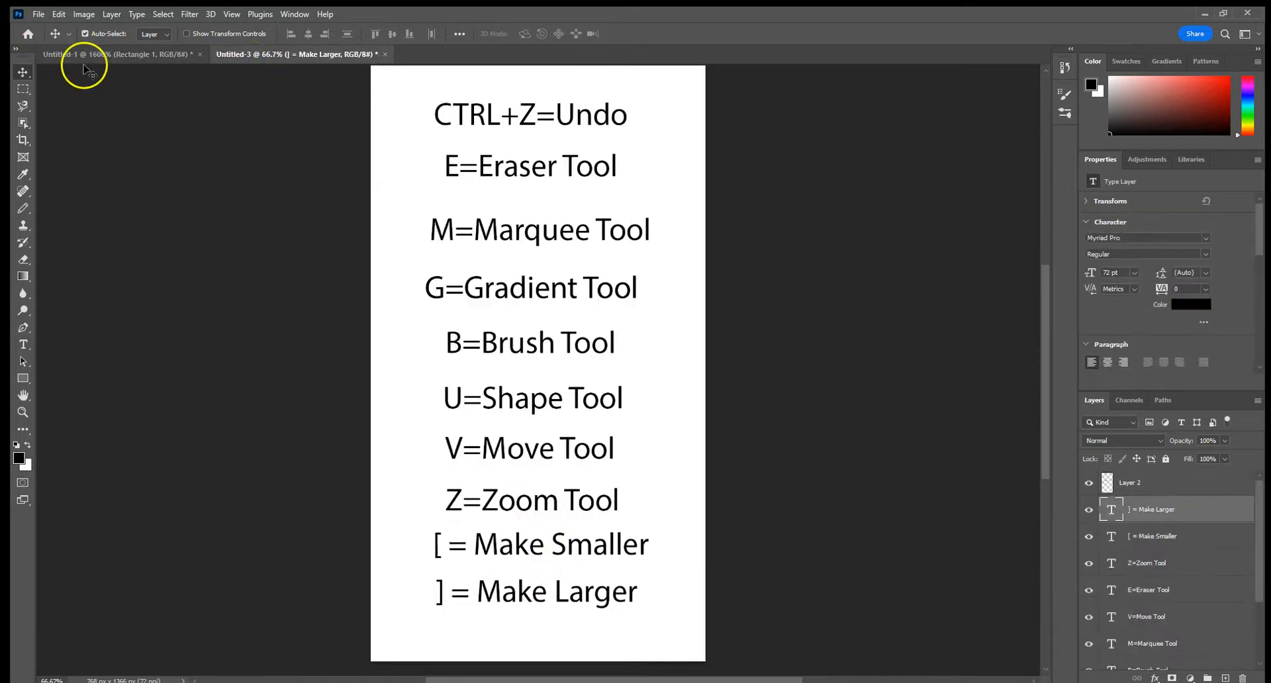
{"action": "left_click", "coordinate": [87, 54]}
{"action": "left_click", "coordinate": [23, 411]}
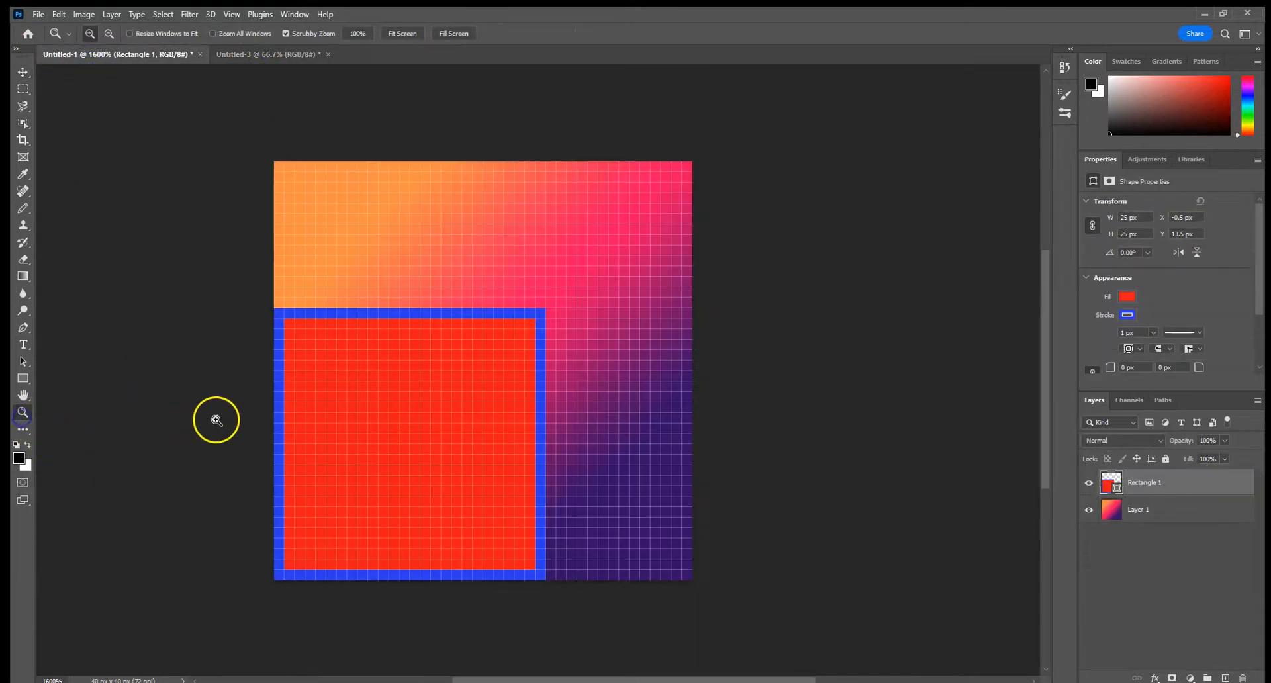
{"action": "left_click", "coordinate": [495, 332]}
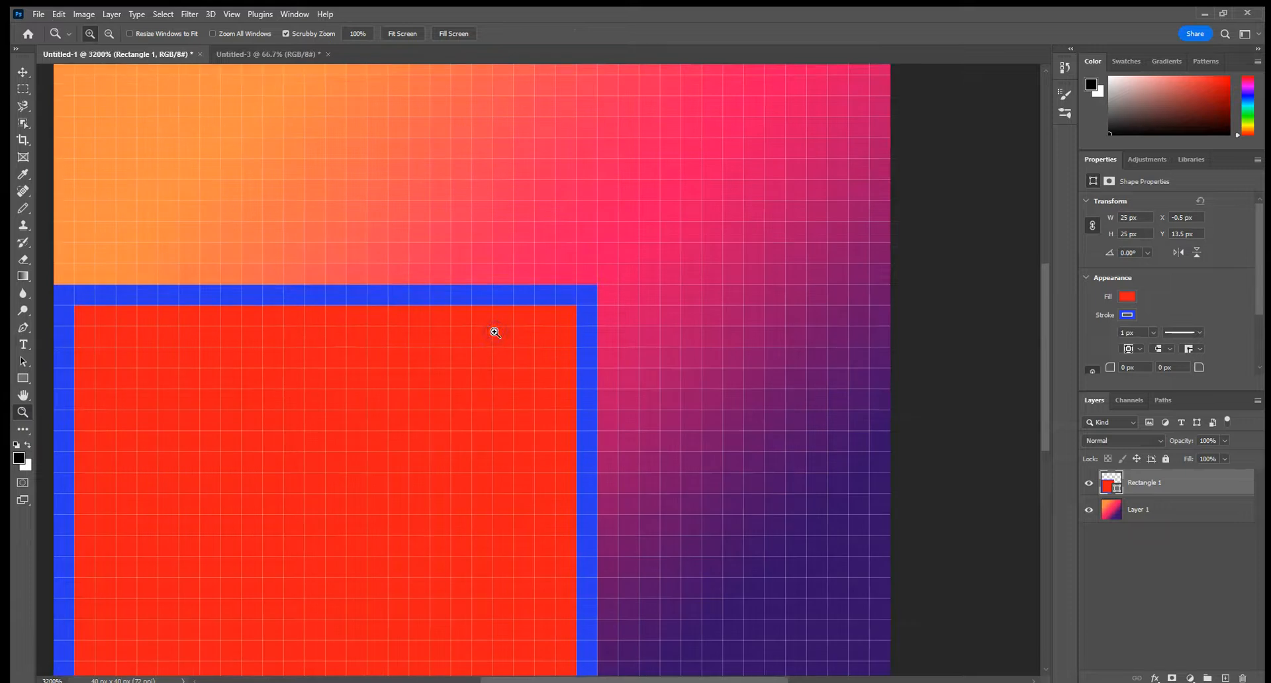
{"action": "left_click_drag", "start_coordinate": [368, 276], "coordinate": [338, 228]}
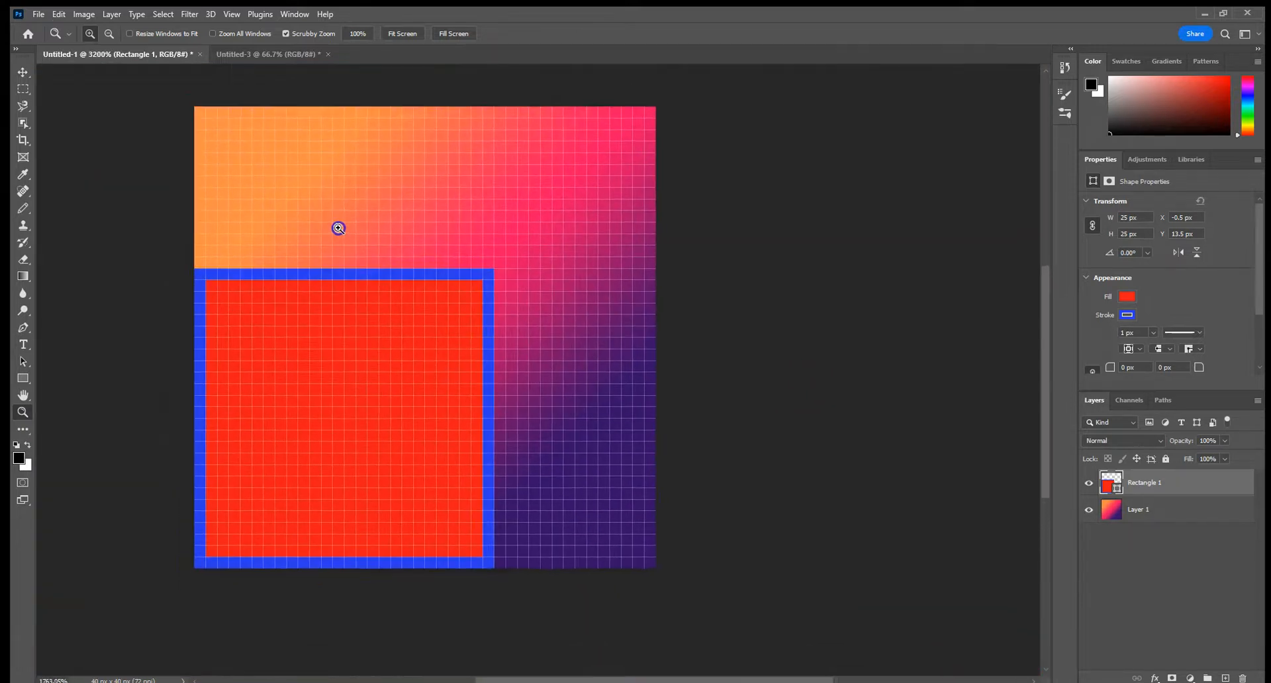
{"action": "left_click_drag", "start_coordinate": [358, 274], "coordinate": [358, 241]}
{"action": "left_click_drag", "start_coordinate": [409, 358], "coordinate": [391, 268]}
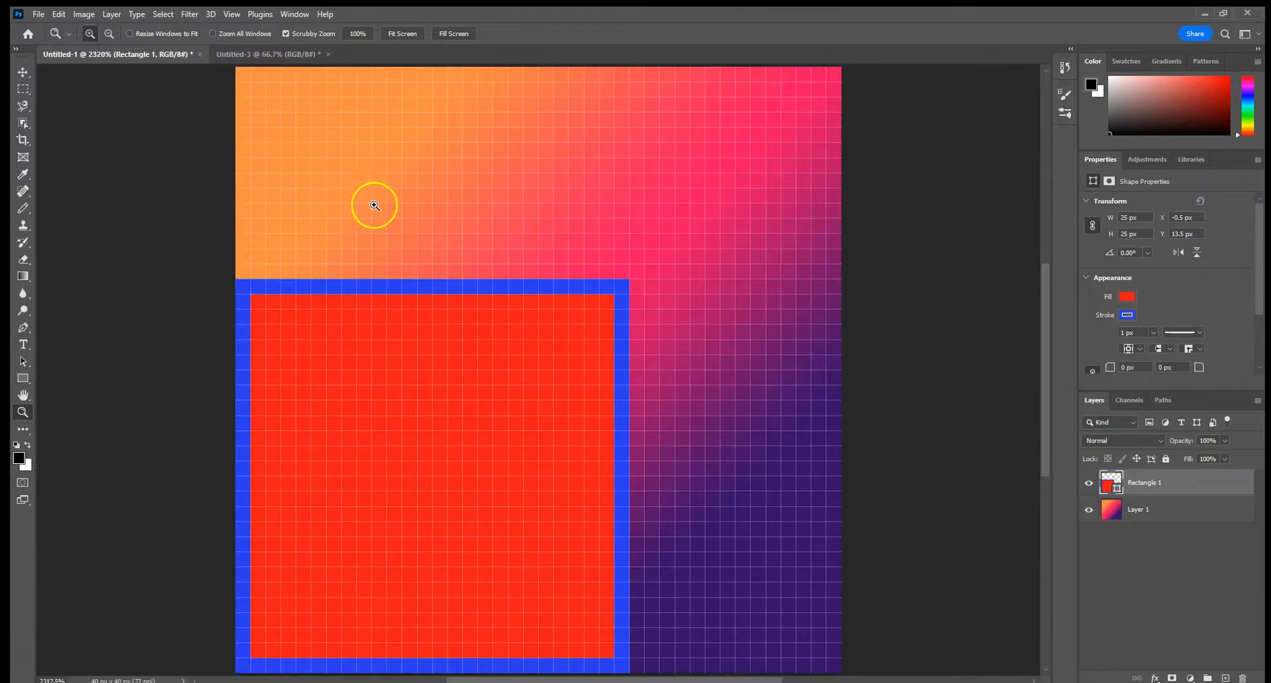
After checking the shortcut list, enlarge the Pencil tip and draw a thick black diagonal stroke across Layer 1, from upper left to lower right
{"action": "left_click", "coordinate": [245, 54]}
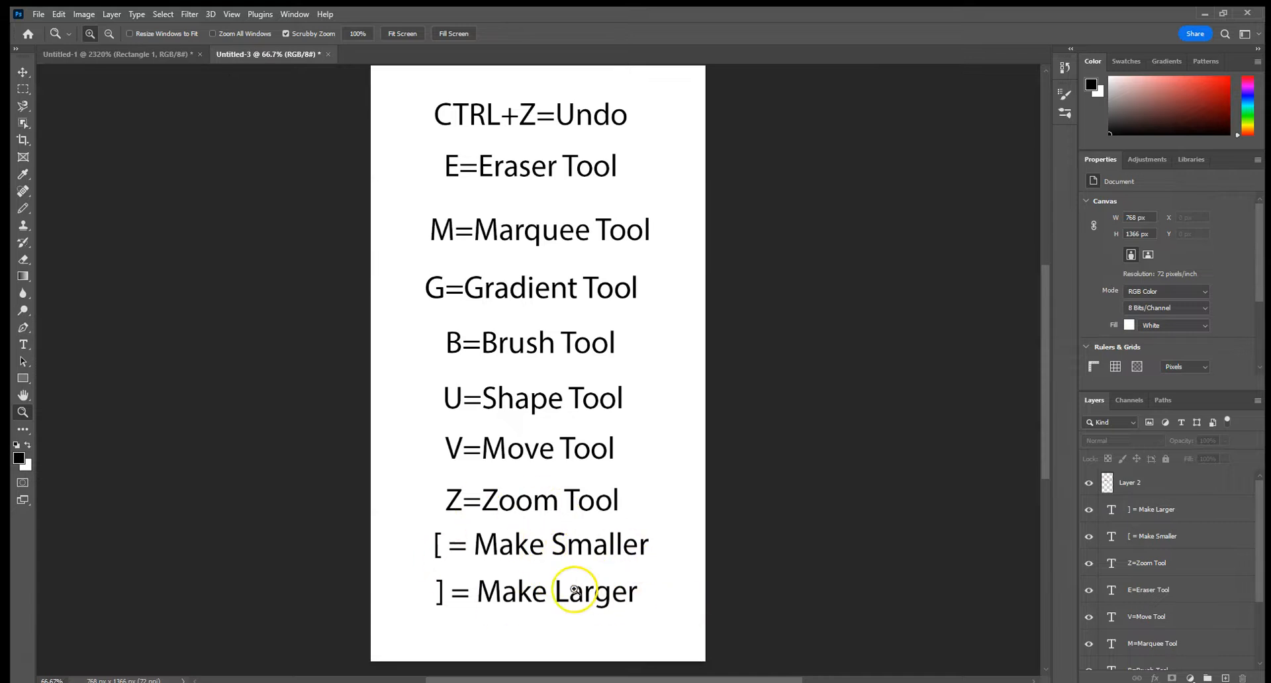
{"action": "left_click", "coordinate": [89, 54]}
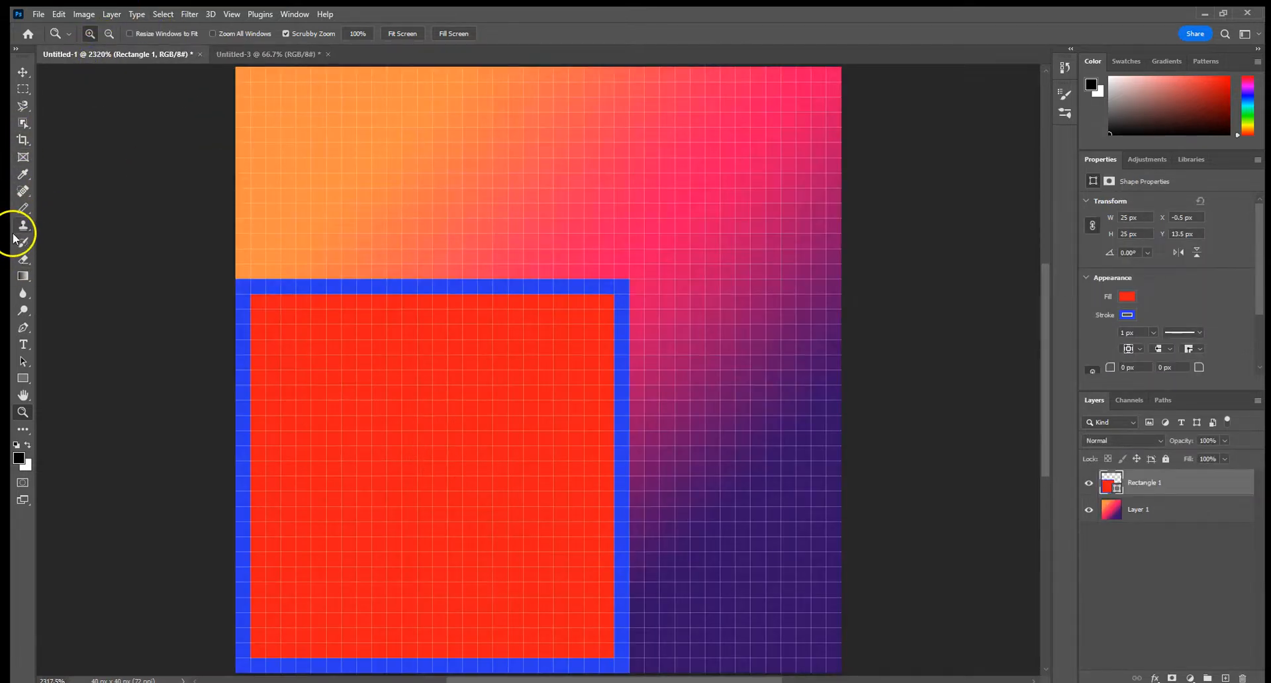
{"action": "left_click", "coordinate": [23, 208]}
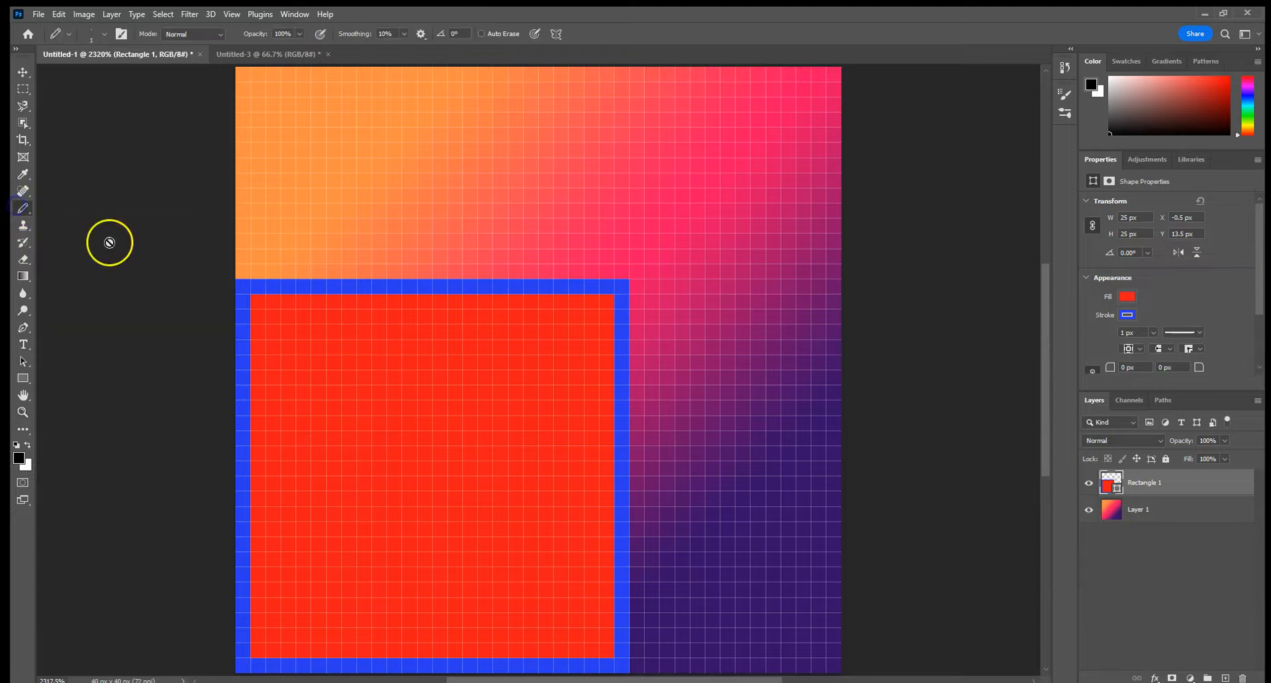
{"action": "left_click", "coordinate": [1164, 515]}
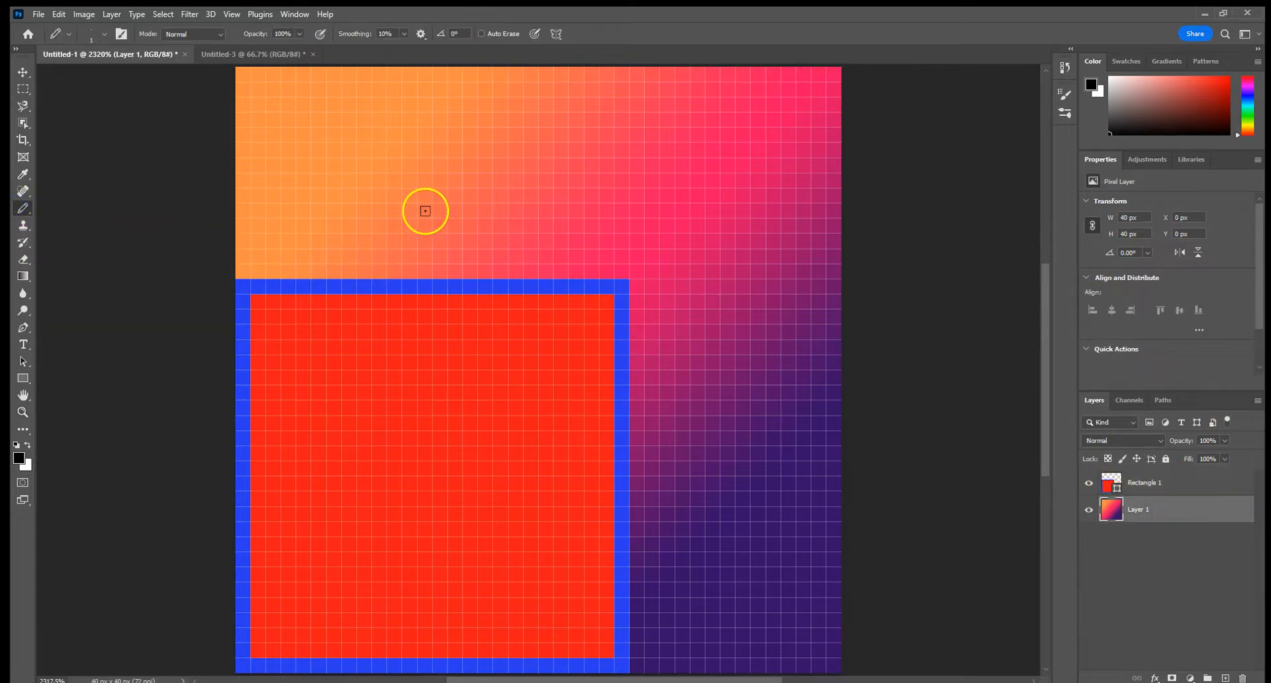
{"action": "key", "text": "bracketright"}
{"action": "mouse_move", "coordinate": [351, 179]}
{"action": "left_mouse_down"}
{"action": "mouse_move", "coordinate": [666, 483]}
{"action": "mouse_move", "coordinate": [755, 545]}
{"action": "left_mouse_up"}
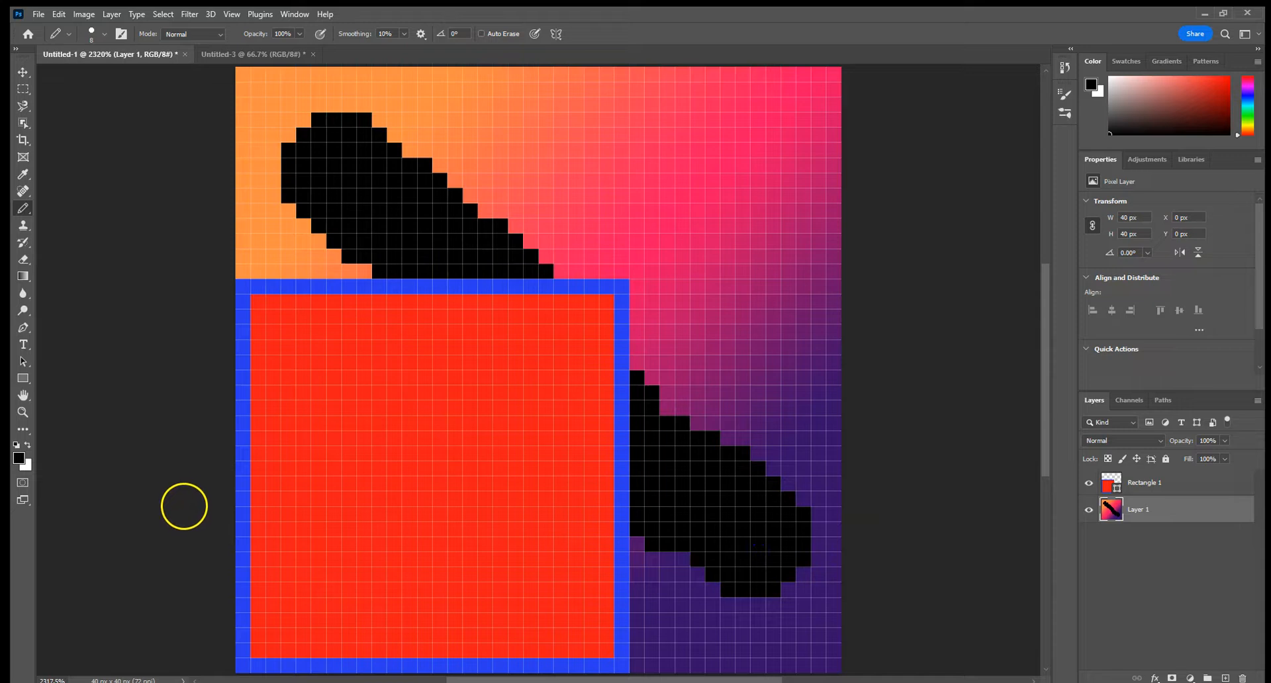